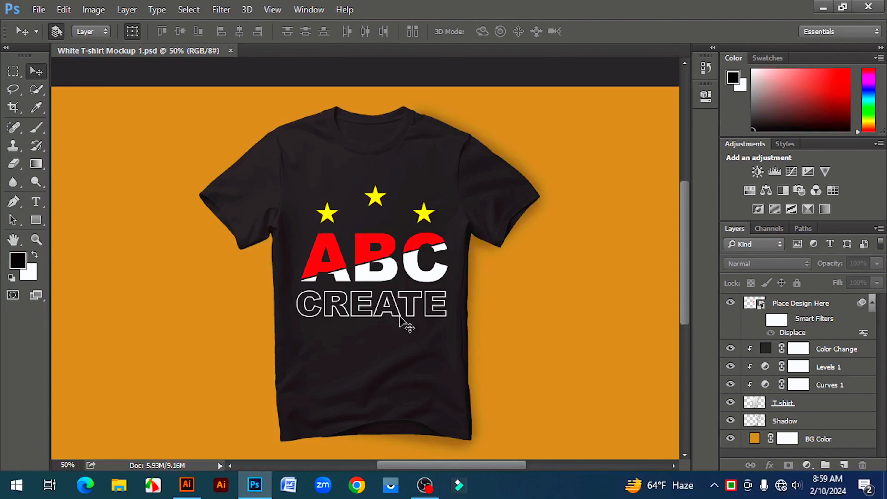
# Step: Review the design on the T-shirt mockup, then switch to Illustrator and examine the finished ABC CREATE artwork with its three stars
pyautogui.scroll(-1, 413, 327)
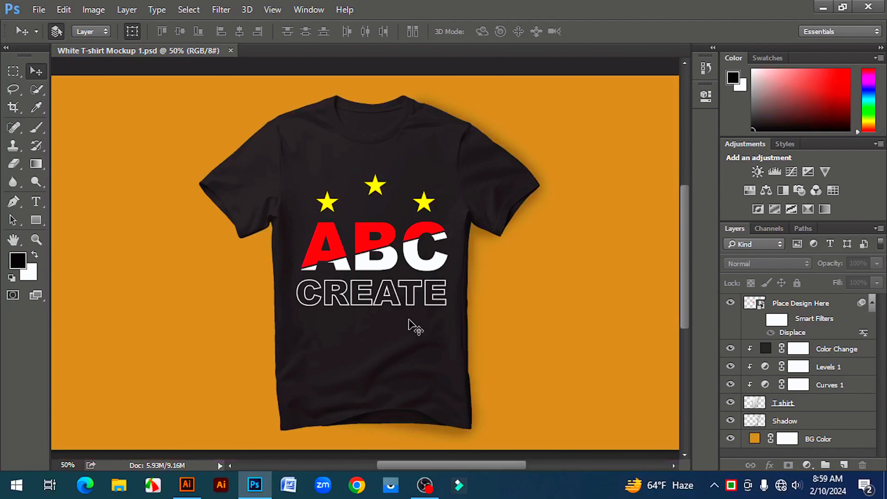
pyautogui.scroll(-1, 409, 320)
pyautogui.scroll(1, 410, 320)
pyautogui.scroll(-1, 427, 270)
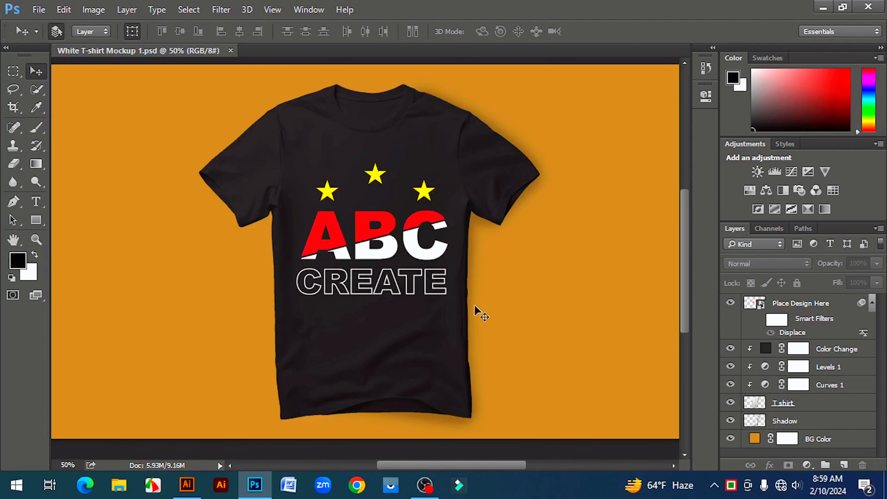
pyautogui.click(193, 485)
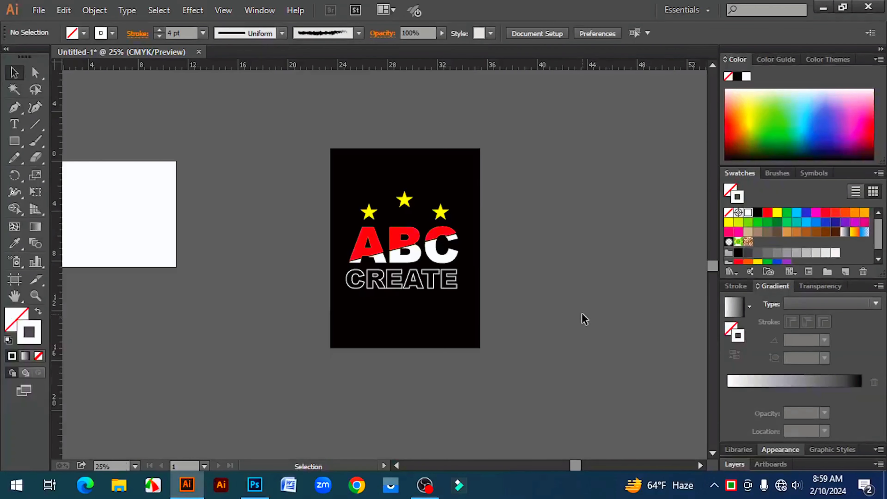
pyautogui.hotkey('ctrl', 'space')
pyautogui.click(397, 250)
pyautogui.click(397, 250)
pyautogui.moveTo(557, 333); pyautogui.dragTo(382, 276)
pyautogui.hotkey('ctrl', '-')
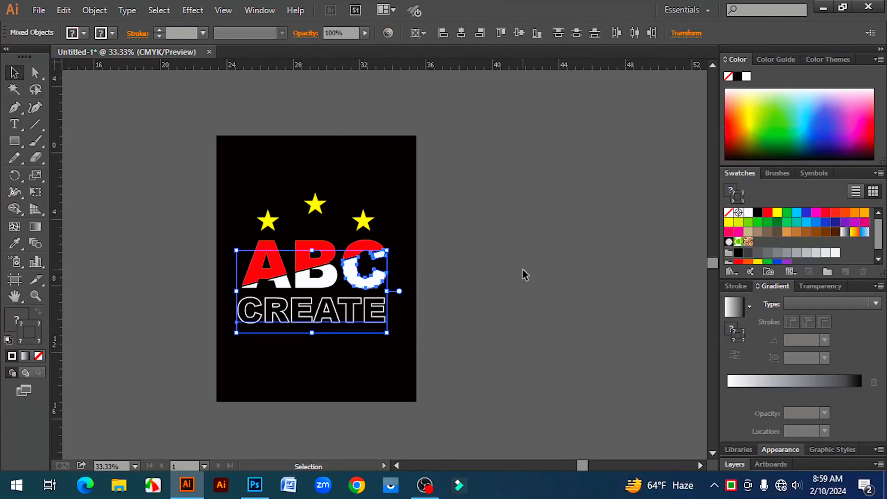
pyautogui.click(525, 275)
pyautogui.hotkey('ctrl', '+')
pyautogui.hotkey('ctrl', '-')
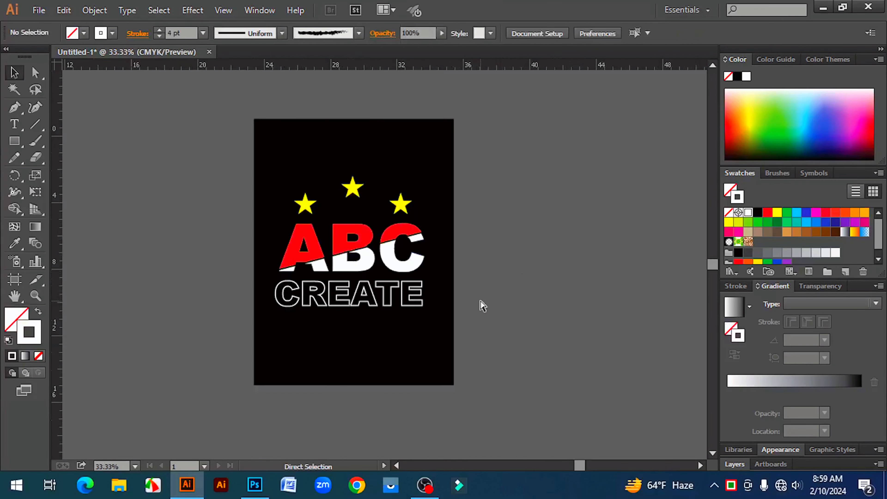
# Step: Create a 12 in by 16 in rectangle beside the finished design and line its upper edge up with the existing black panel
pyautogui.moveTo(502, 312); pyautogui.dragTo(356, 303)
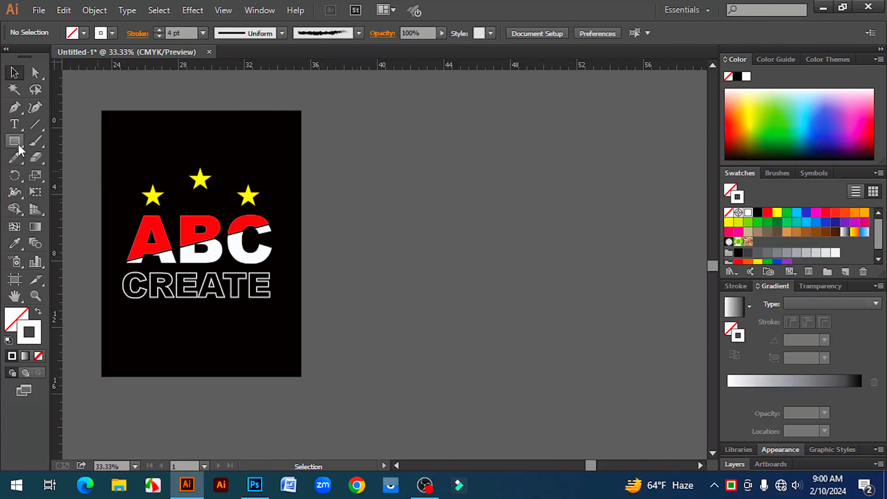
pyautogui.click(8, 143)
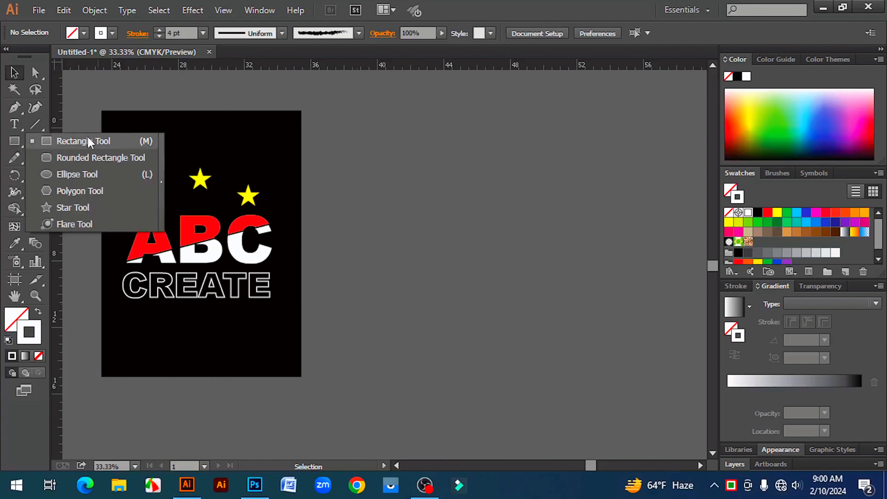
pyautogui.click(77, 142)
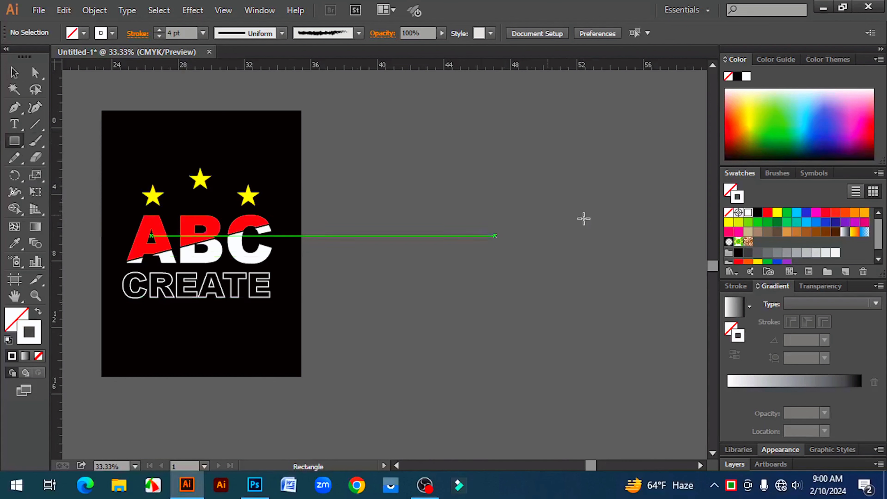
pyautogui.click(451, 240)
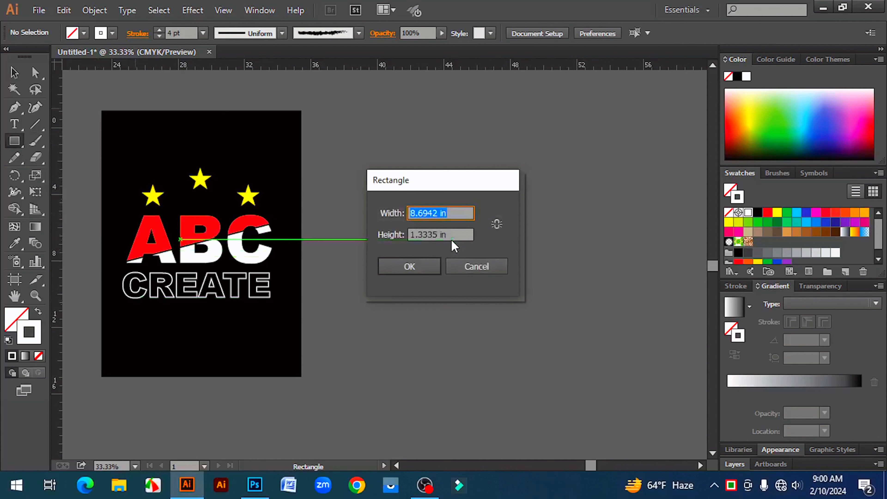
pyautogui.click(459, 213)
pyautogui.moveTo(461, 214); pyautogui.dragTo(439, 214)
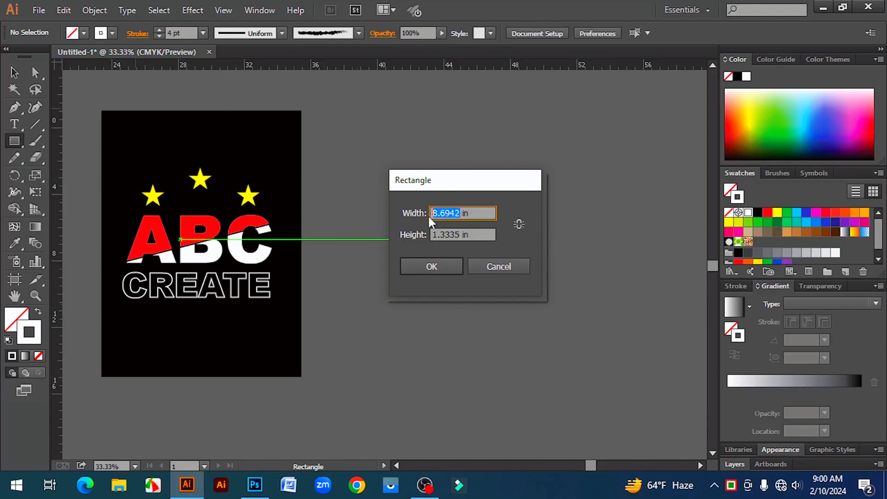
pyautogui.write('1')
pyautogui.moveTo(461, 234); pyautogui.dragTo(428, 234)
pyautogui.write('1')
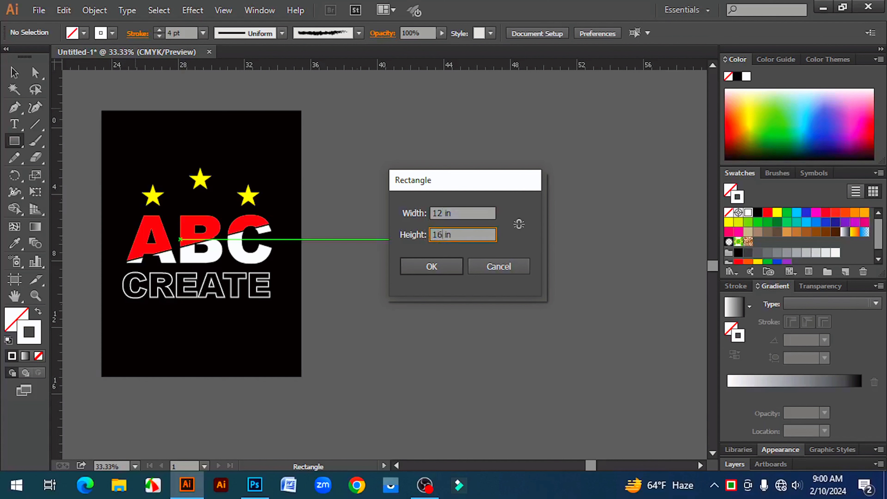
pyautogui.click(446, 268)
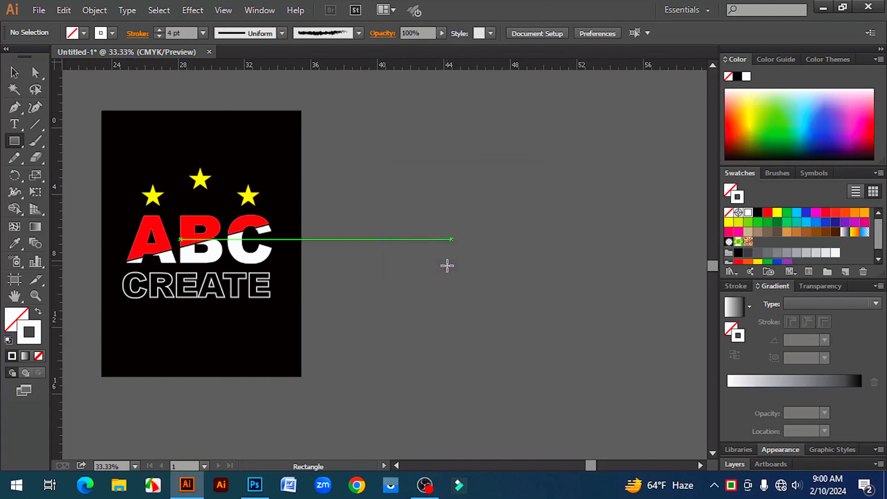
pyautogui.click(14, 72)
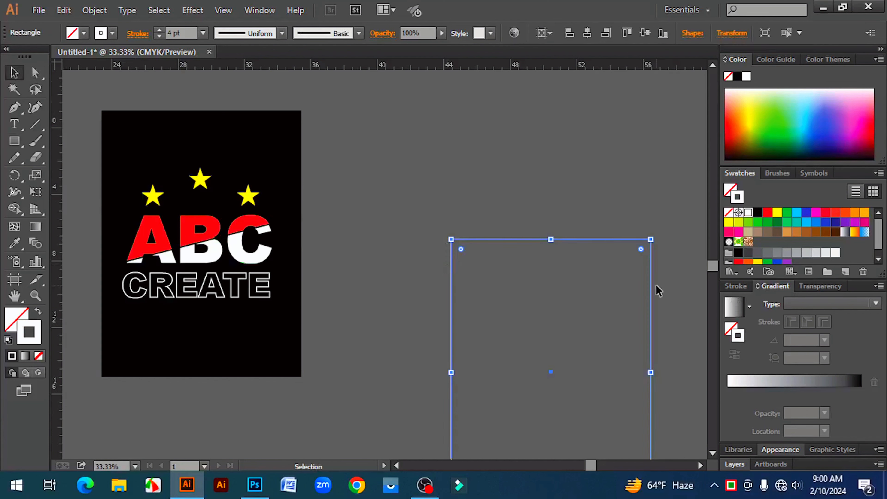
pyautogui.moveTo(647, 278); pyautogui.dragTo(636, 191)
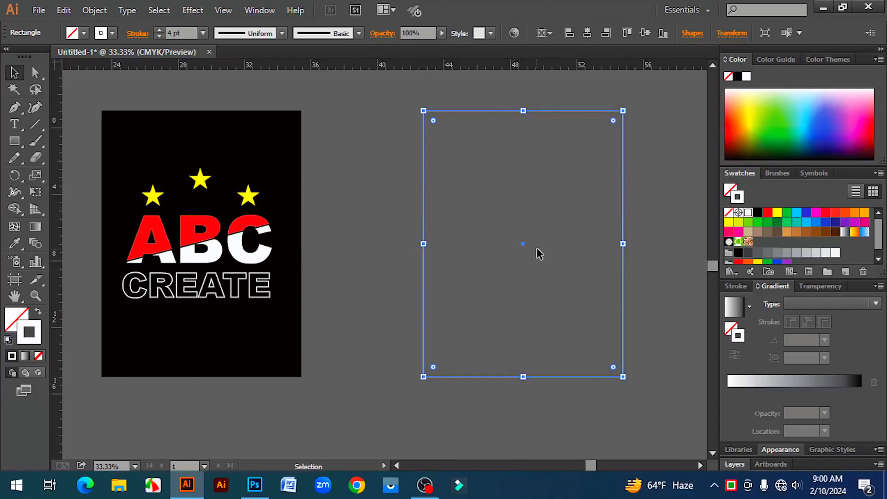
# Step: Fill the new rectangle with black and remove its stroke
pyautogui.click(758, 212)
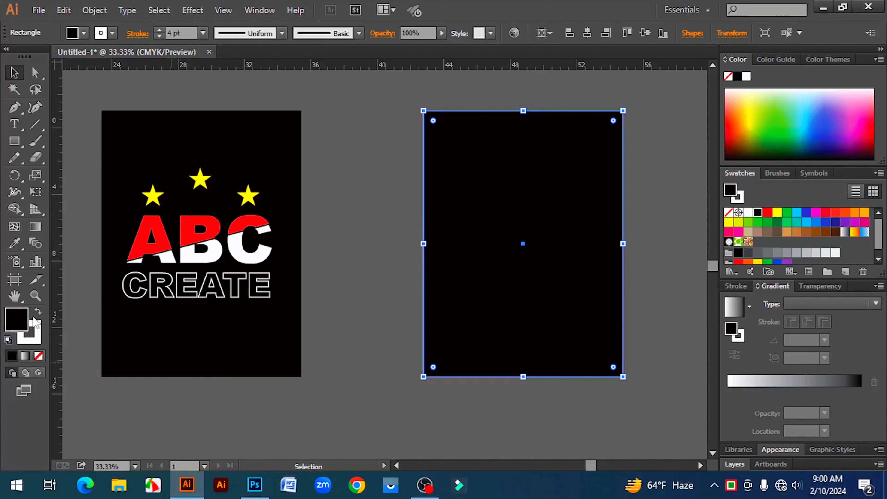
pyautogui.click(37, 327)
pyautogui.click(39, 355)
pyautogui.click(16, 319)
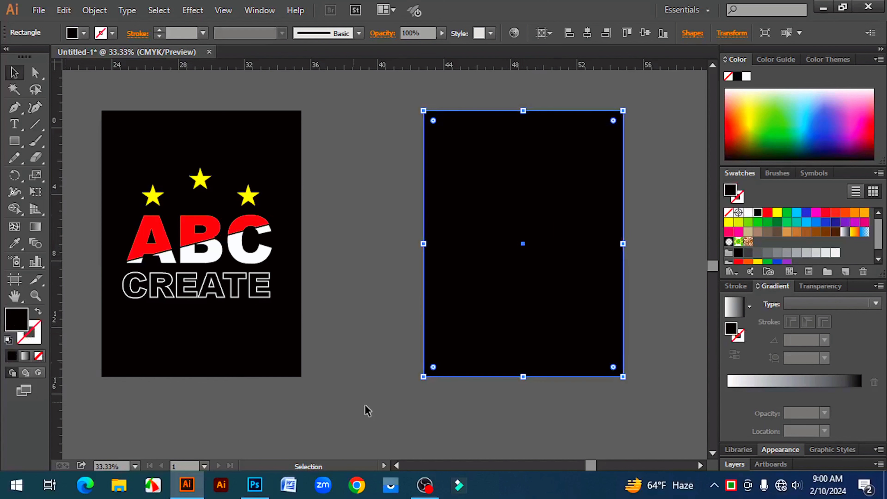
pyautogui.click(440, 327)
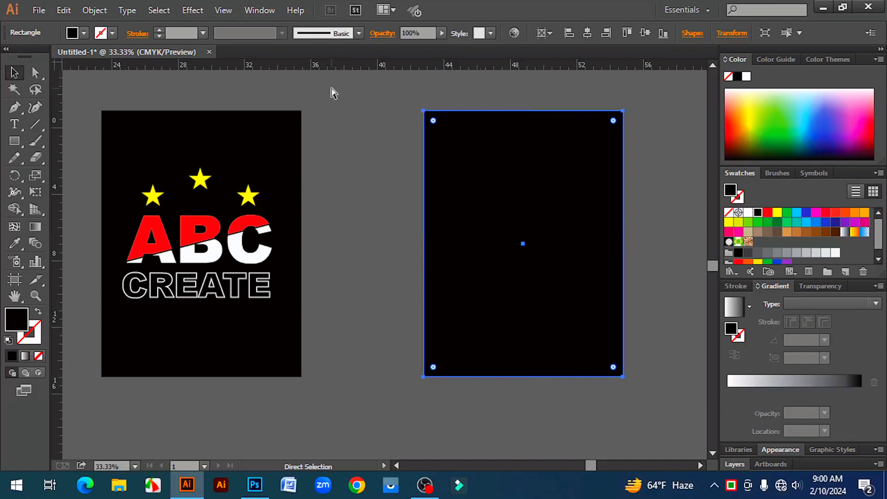
# Step: Place a vertical and a horizontal ruler guide crossing at the centre of the new black rectangle
pyautogui.hotkey('ctrl', 'r')
pyautogui.hotkey('ctrl', 'r')
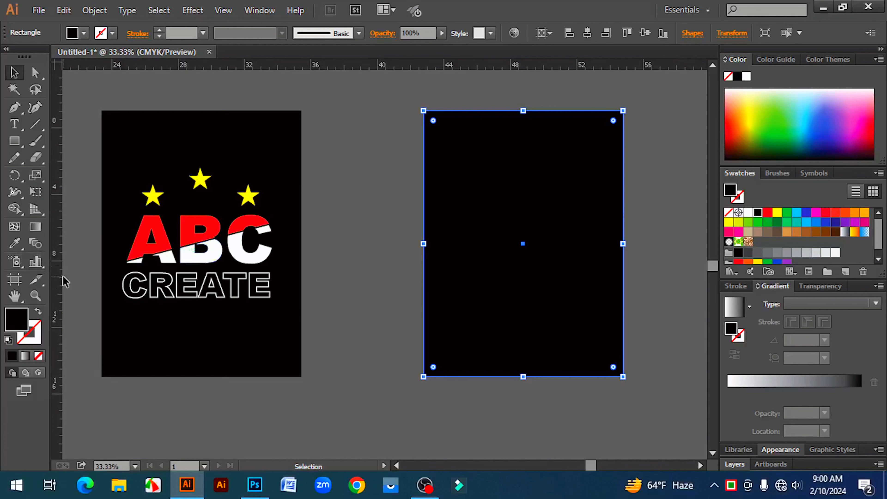
pyautogui.moveTo(57, 278); pyautogui.dragTo(523, 243)
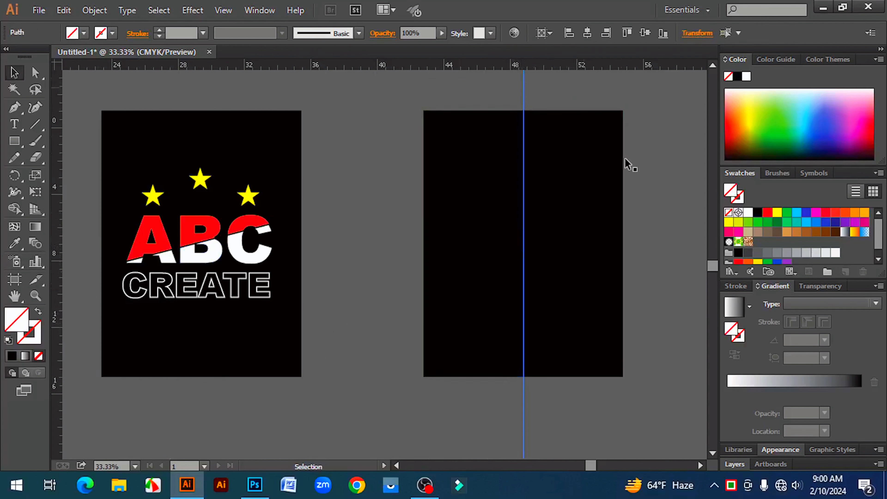
pyautogui.click(589, 200)
pyautogui.moveTo(569, 65); pyautogui.dragTo(522, 244)
pyautogui.click(646, 337)
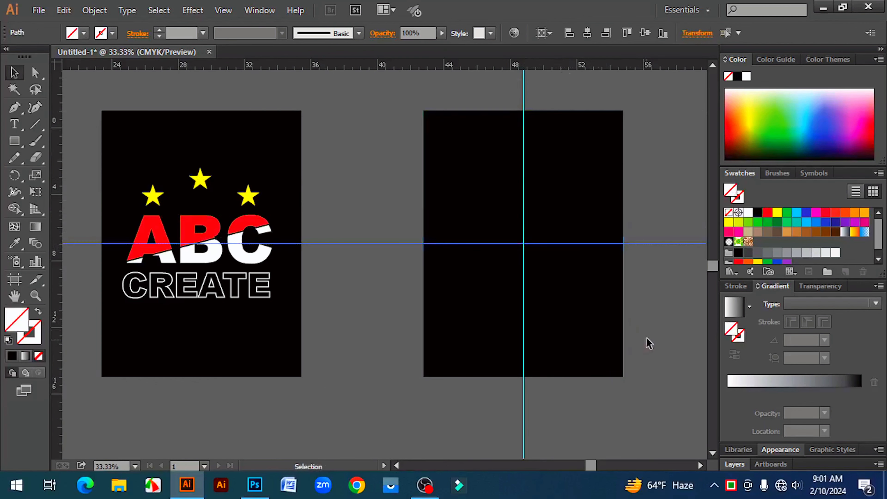
# Step: Add the text "ABC" in Arial Black at 72 pt in the empty area below the two black panels
pyautogui.scroll(-1, 646, 337)
pyautogui.scroll(-1, 646, 337)
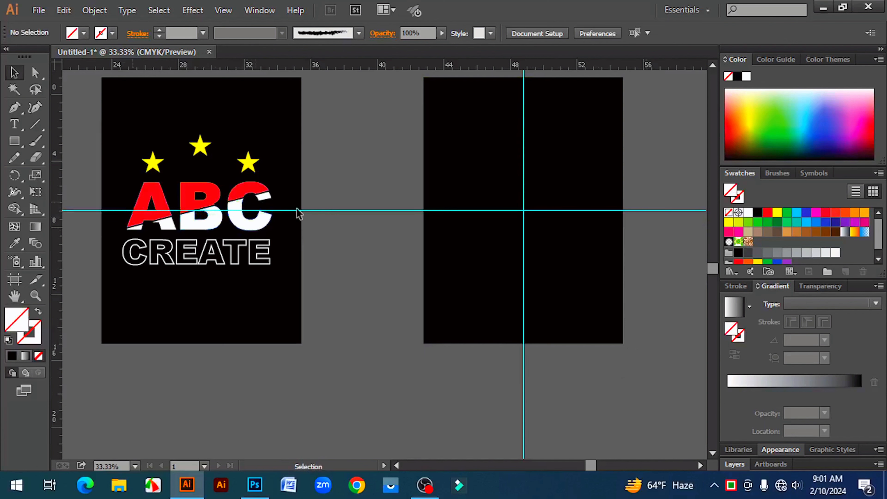
pyautogui.click(15, 128)
pyautogui.click(320, 417)
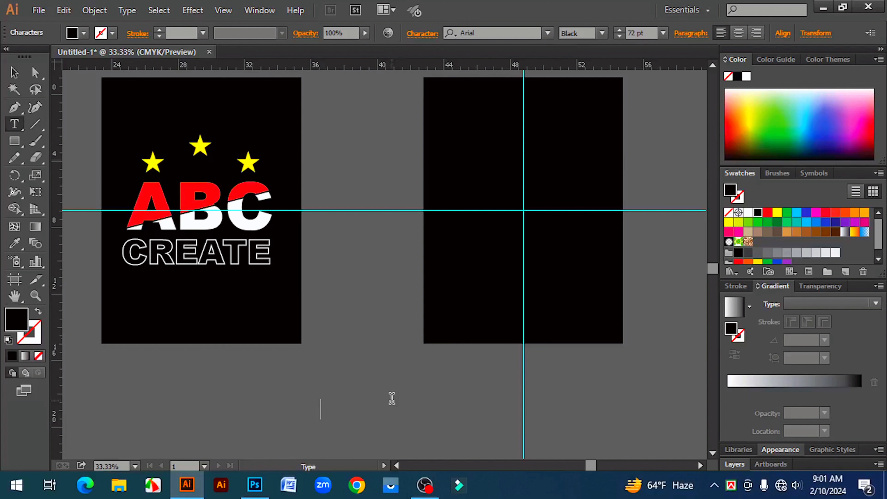
pyautogui.write('BC')
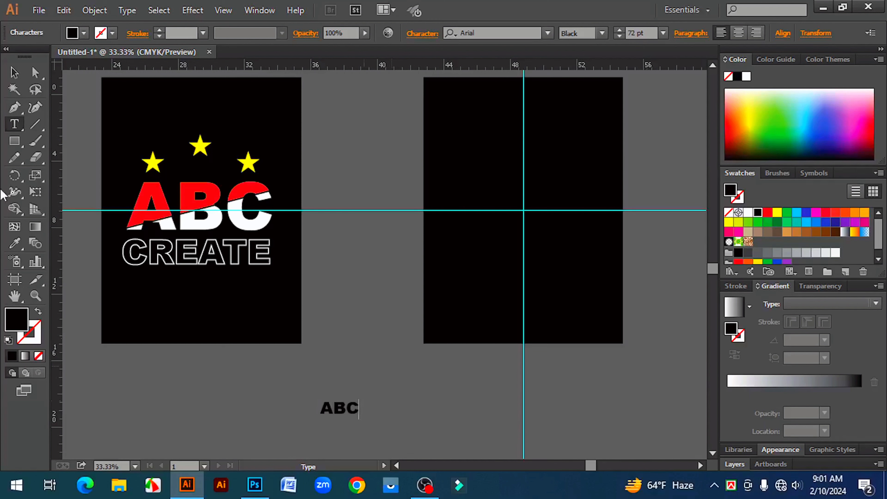
pyautogui.click(13, 72)
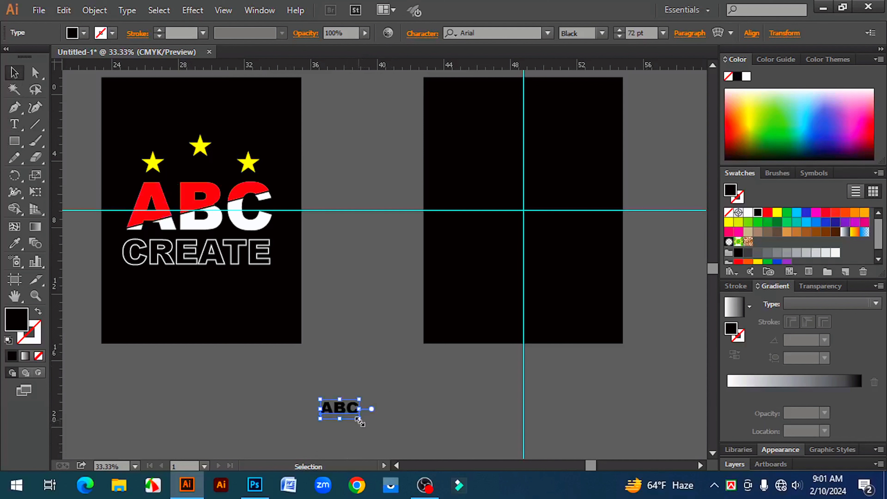
# Step: Enlarge the ABC text to about 350 pt on the new black rectangle and fill it white
pyautogui.moveTo(360, 420); pyautogui.dragTo(489, 453)
pyautogui.moveTo(403, 424); pyautogui.dragTo(581, 231)
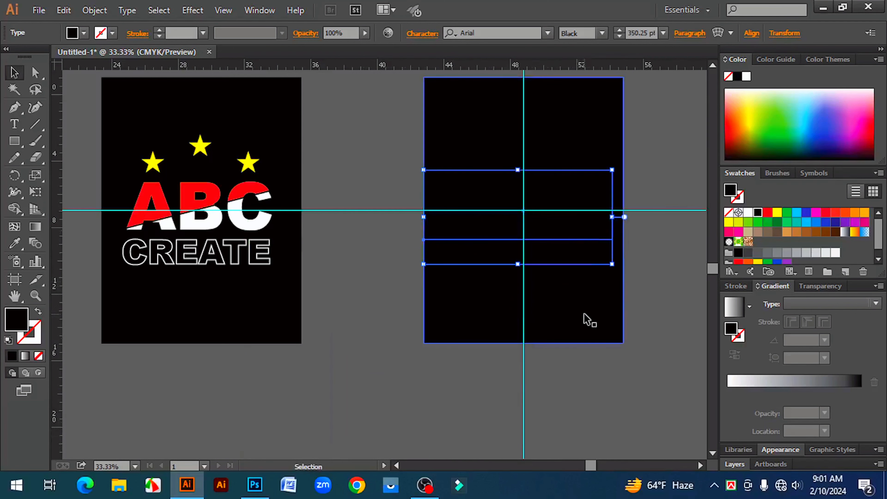
pyautogui.click(748, 212)
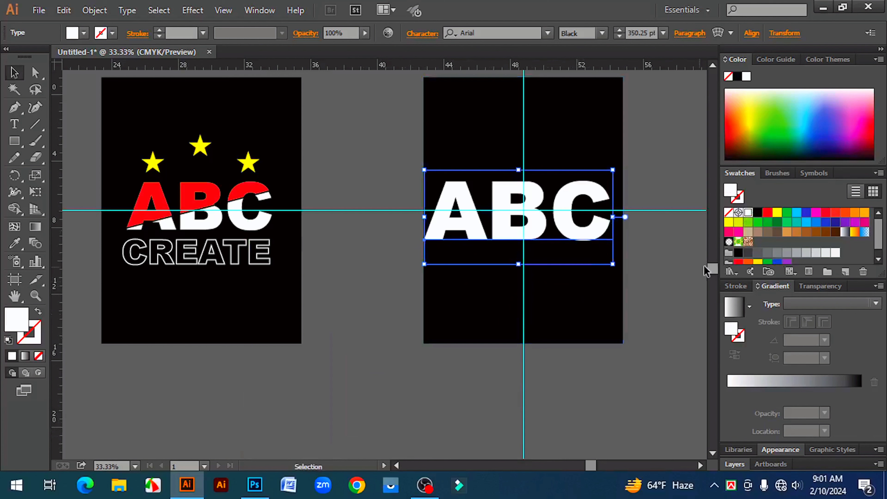
# Step: Nudge the ABC text until it is centred on the guides and scale it down from its centre to about 283 pt
pyautogui.press('Right')
pyautogui.press('Right')
pyautogui.press('Right')
pyautogui.press('Right')
pyautogui.press('Right')
pyautogui.press('Right')
pyautogui.press('Right')
pyautogui.press('Right')
pyautogui.press('Right')
pyautogui.press('Right')
pyautogui.press('Right')
pyautogui.press('Right')
pyautogui.press('Right')
pyautogui.press('Right')
pyautogui.press('Right')
pyautogui.press('Right')
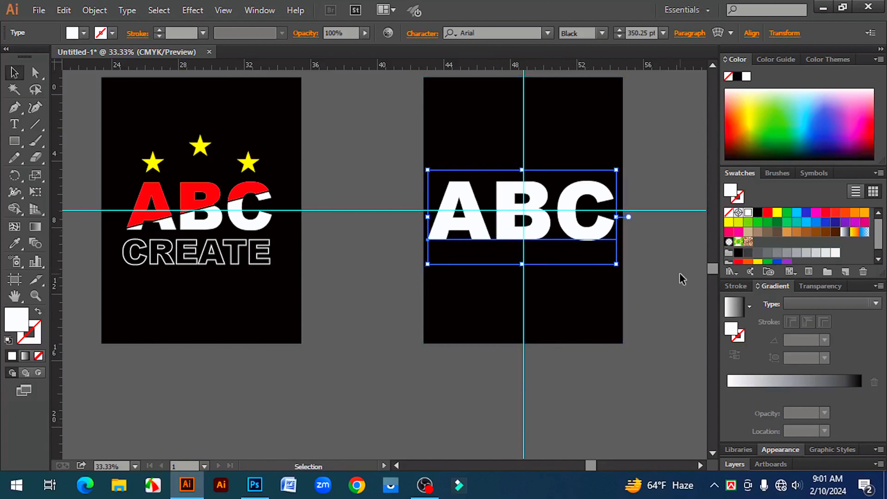
pyautogui.press('Up')
pyautogui.press('Up')
pyautogui.press('Up')
pyautogui.press('Up')
pyautogui.press('Up')
pyautogui.press('Up')
pyautogui.press('Up')
pyautogui.press('Up')
pyautogui.press('Up')
pyautogui.press('Up')
pyautogui.press('Up')
pyautogui.press('Up')
pyautogui.press('Up')
pyautogui.press('Up')
pyautogui.press('Up')
pyautogui.press('Up')
pyautogui.press('Up')
pyautogui.press('Up')
pyautogui.press('Up')
pyautogui.press('Up')
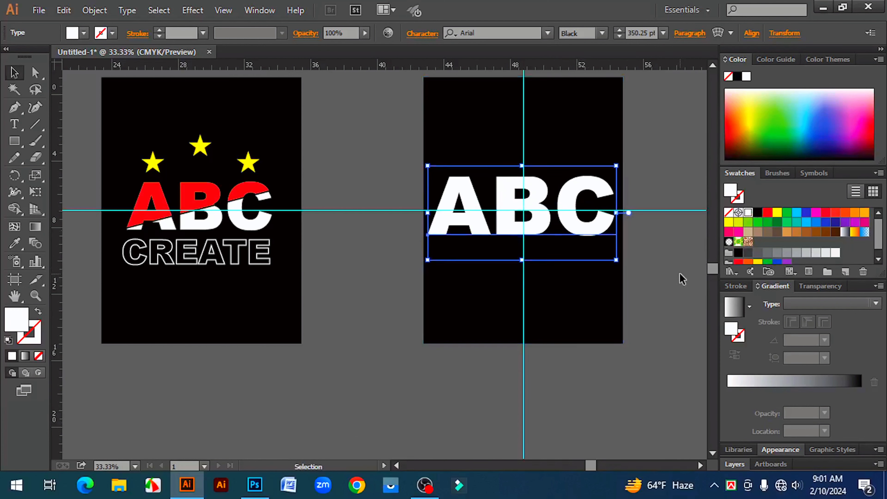
pyautogui.press('Up')
pyautogui.press('Up')
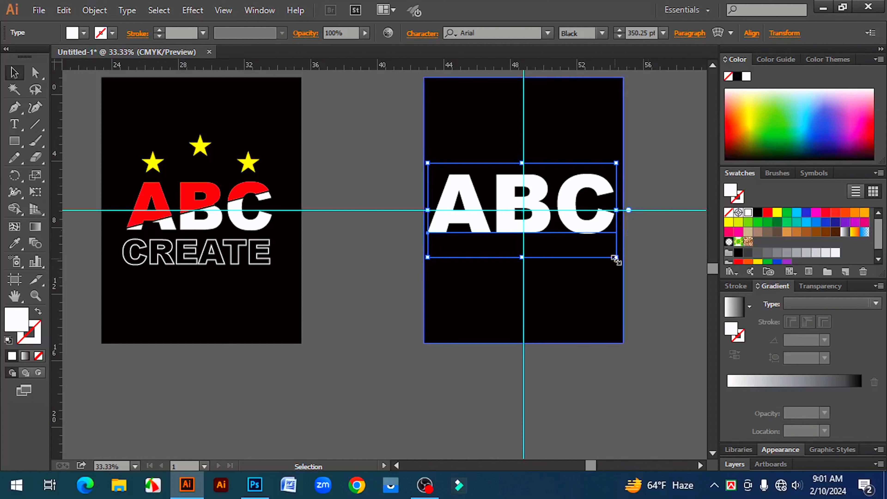
pyautogui.moveTo(615, 259); pyautogui.dragTo(598, 248)
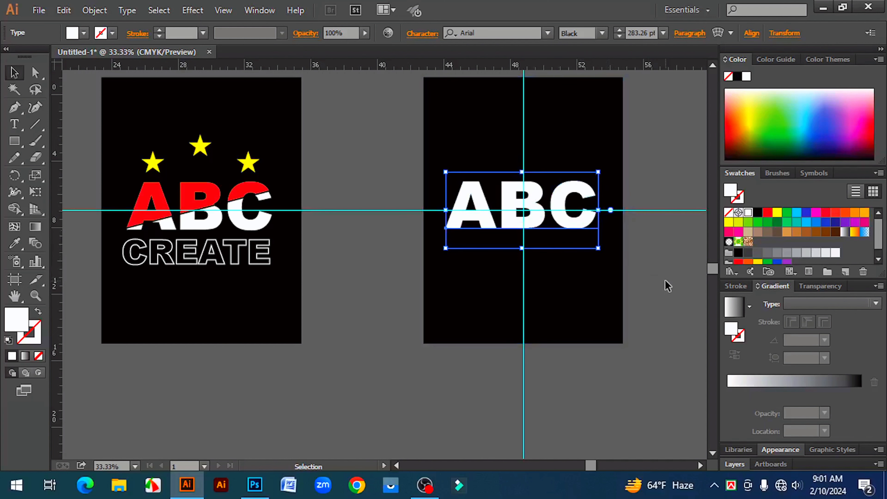
# Step: Move the ABC text to the empty area below the black panels and convert it to outlines
pyautogui.click(623, 270)
pyautogui.moveTo(577, 224); pyautogui.dragTo(390, 430)
pyautogui.scroll(-1, 469, 409)
pyautogui.click(433, 389)
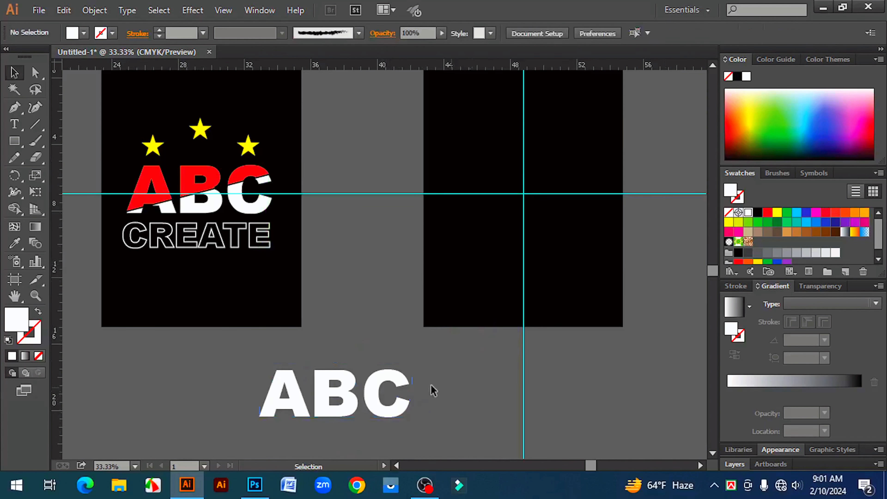
pyautogui.click(380, 384)
pyautogui.rightClick(377, 379)
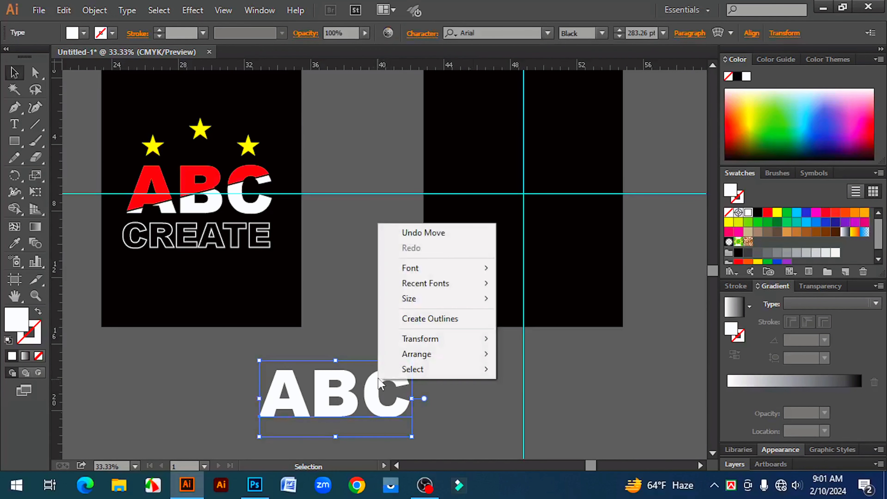
pyautogui.click(442, 322)
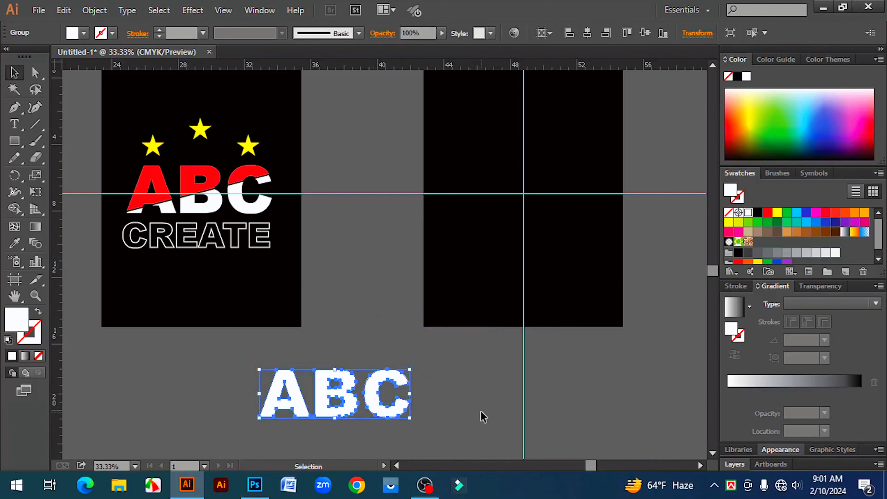
# Step: Draw a diagonal line with no fill or stroke across the outlined ABC, from the upper end of C to below the foot of A
pyautogui.click(483, 417)
pyautogui.scroll(-1, 481, 380)
pyautogui.click(34, 125)
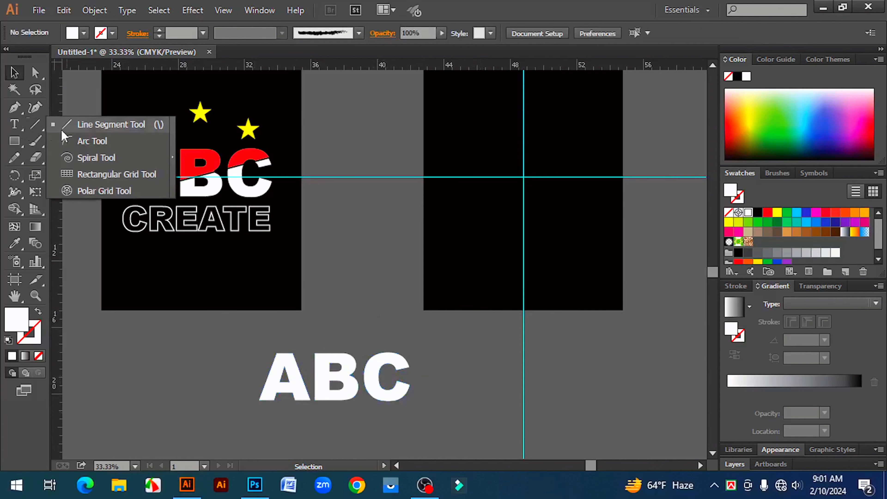
pyautogui.click(110, 126)
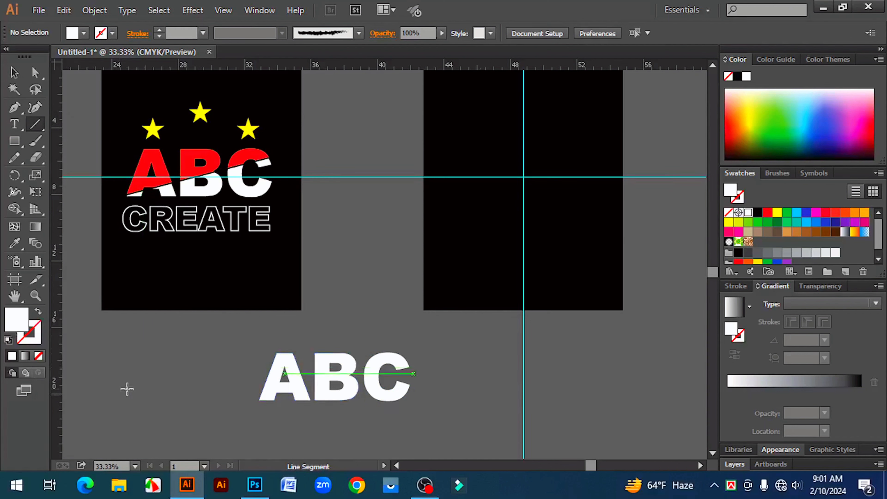
pyautogui.click(39, 356)
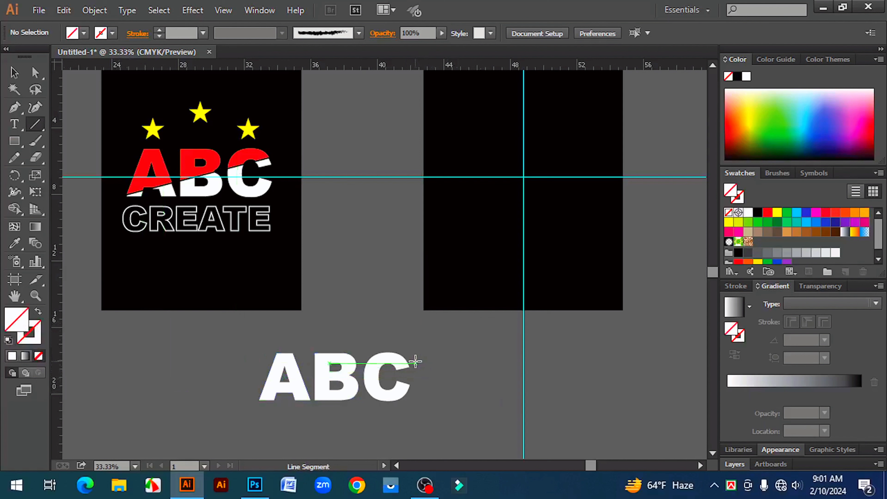
pyautogui.moveTo(413, 357); pyautogui.dragTo(229, 405)
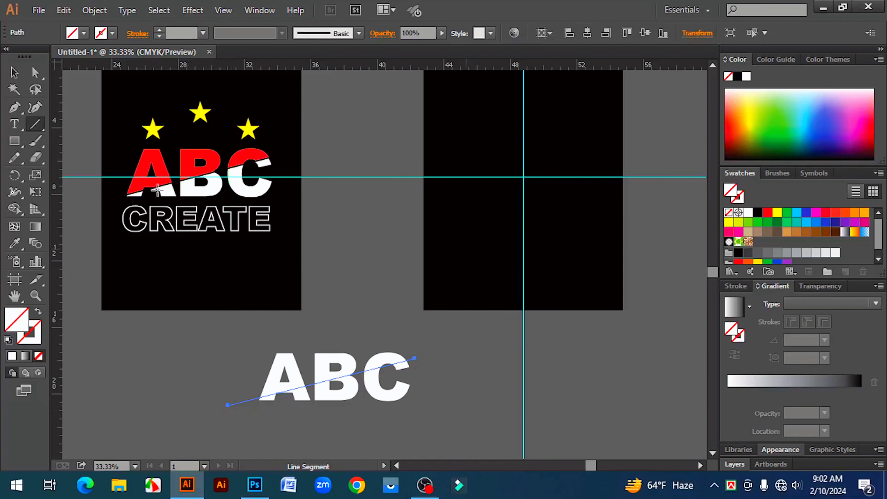
# Step: Split the ABC letters along the diagonal line with Shape Builder, filling the parts of A, B and C above it red
pyautogui.press('v')
pyautogui.moveTo(185, 348); pyautogui.dragTo(457, 426)
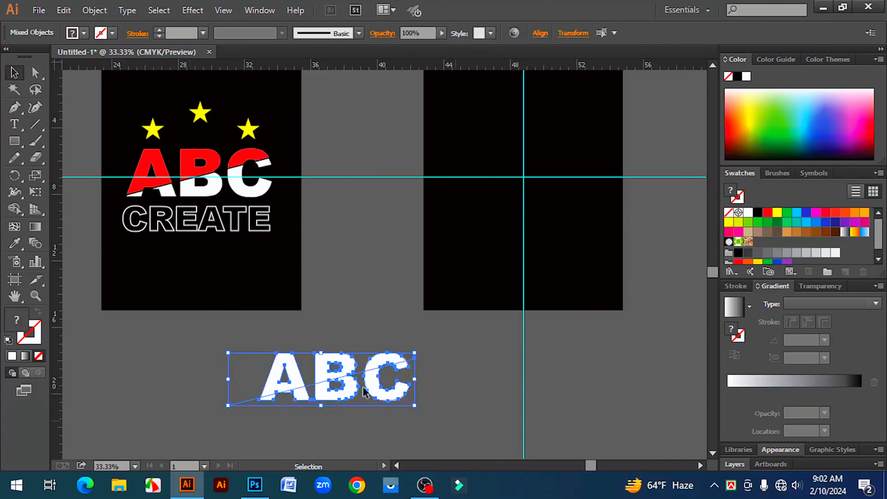
pyautogui.click(14, 208)
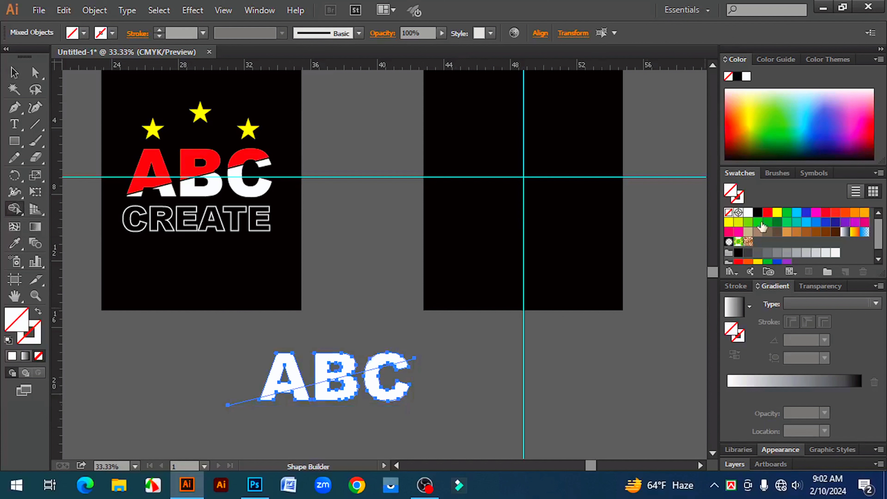
pyautogui.click(767, 213)
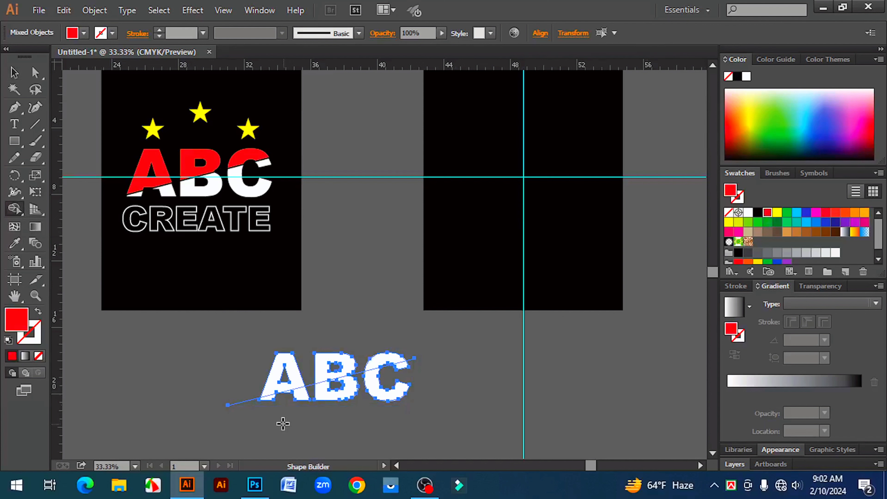
pyautogui.click(287, 365)
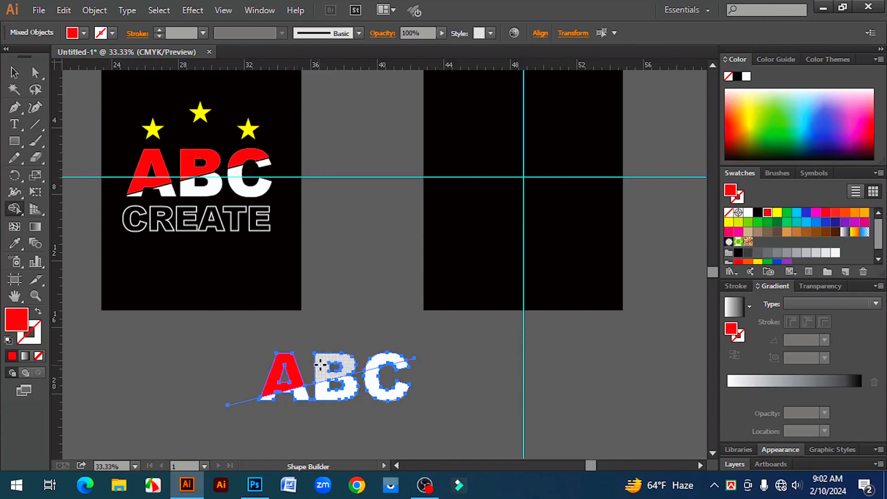
pyautogui.click(332, 361)
pyautogui.click(376, 361)
# Step: Delete the leftover diagonal line segments beside and between the ABC letters
pyautogui.click(13, 72)
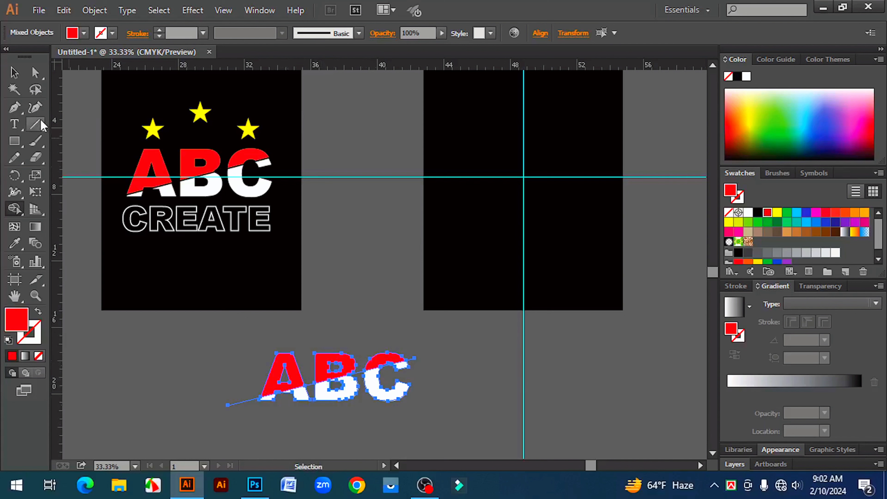
pyautogui.click(388, 343)
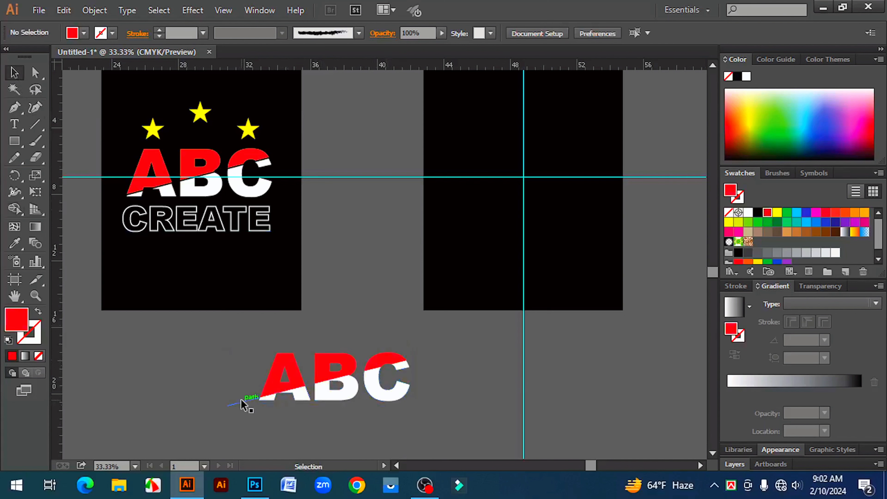
pyautogui.click(248, 401)
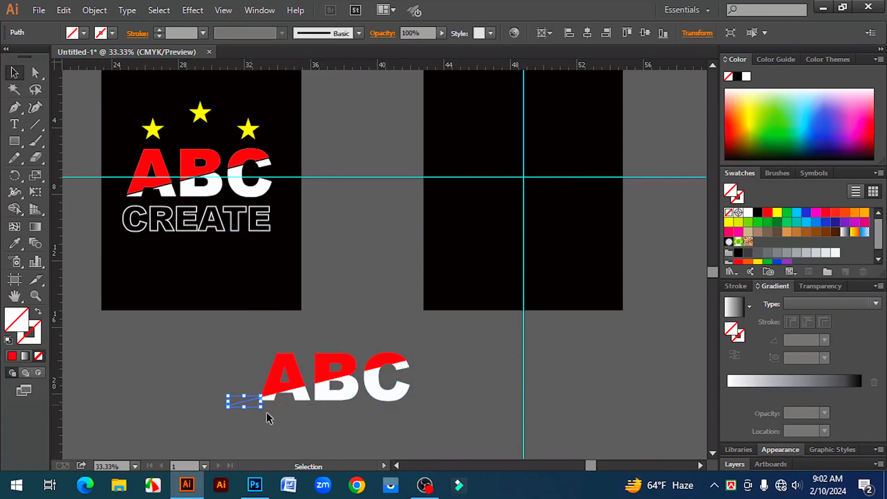
pyautogui.press('Delete')
pyautogui.click(413, 358)
pyautogui.press('Delete')
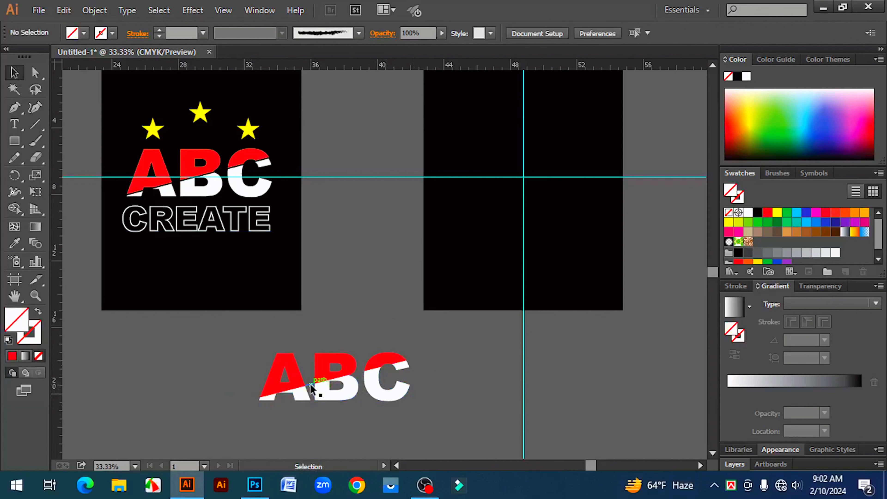
pyautogui.click(311, 384)
pyautogui.press('Delete')
pyautogui.click(360, 373)
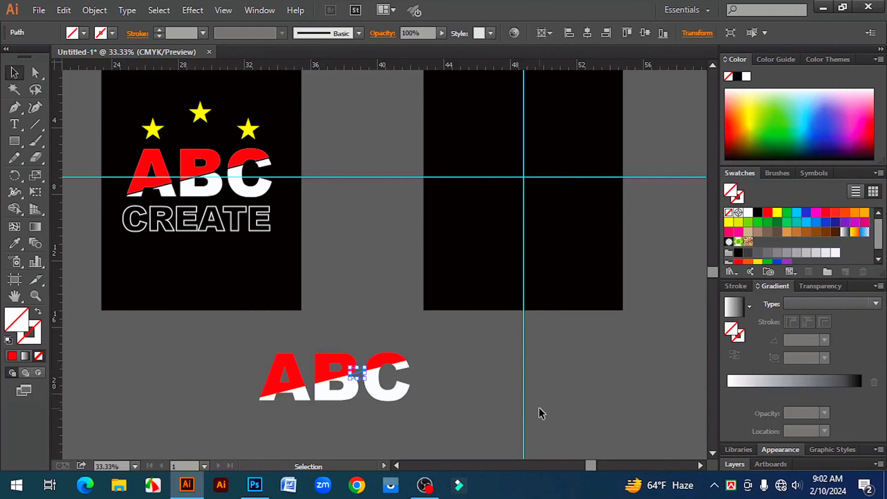
pyautogui.press('Delete')
# Step: Ungroup the split red and white ABC lettering
pyautogui.keyDown('ctrl'); pyautogui.click(313, 302); pyautogui.keyUp('ctrl')
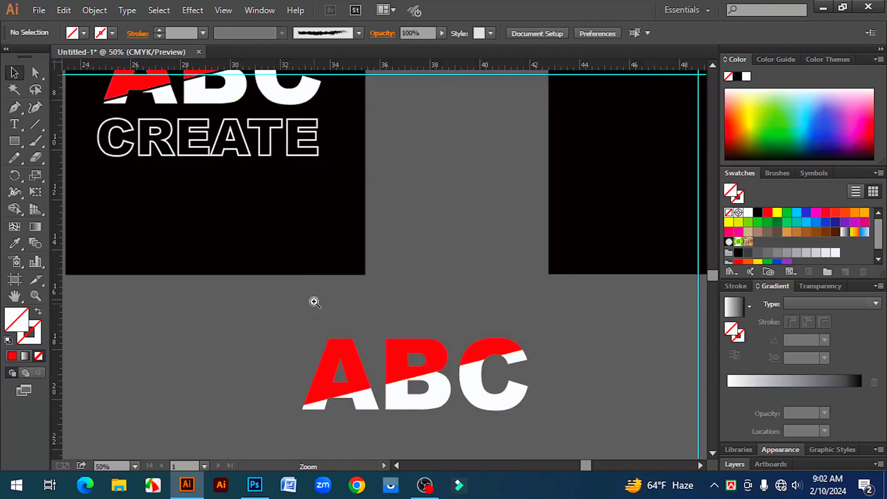
pyautogui.moveTo(171, 112); pyautogui.dragTo(196, 191)
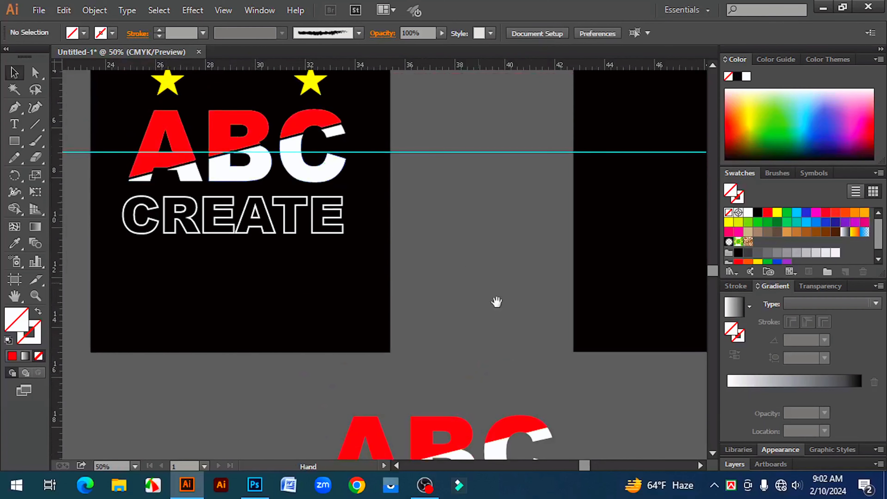
pyautogui.moveTo(494, 301); pyautogui.dragTo(410, 141)
pyautogui.click(313, 310)
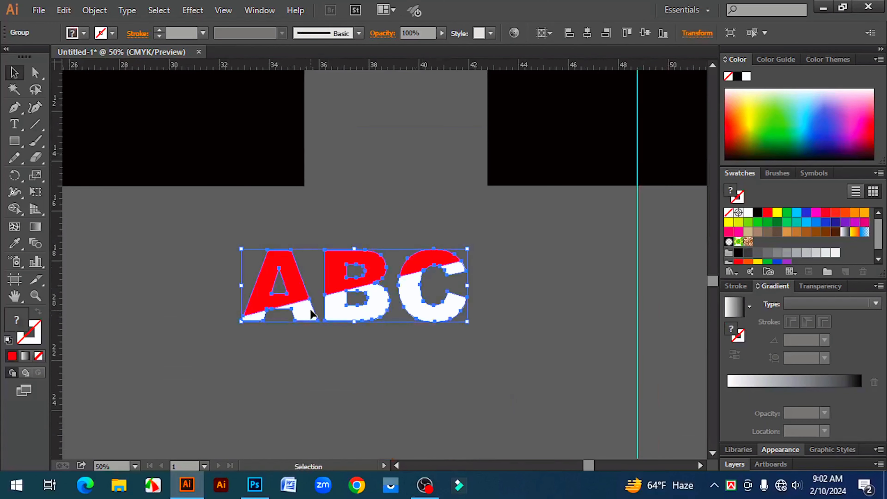
pyautogui.rightClick(311, 309)
pyautogui.click(373, 391)
pyautogui.click(469, 386)
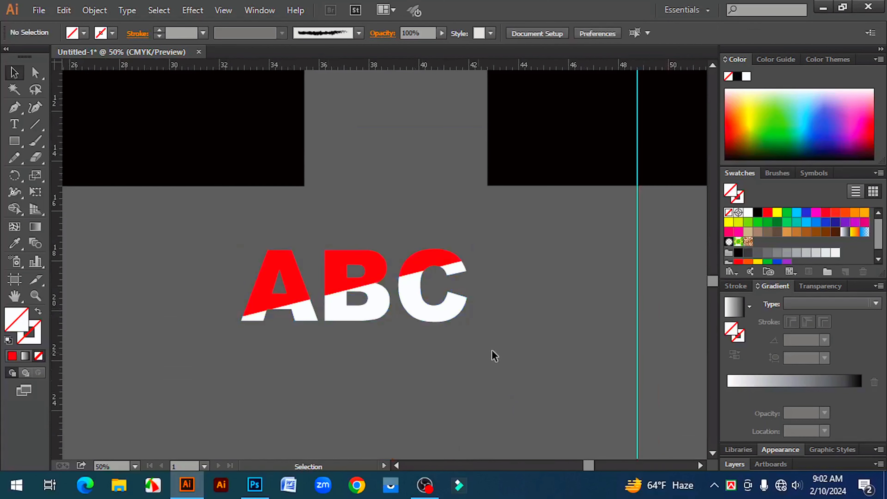
# Step: Nudge the white lower pieces of the three letters slightly down to open a narrow gap along the diagonal cut
pyautogui.moveTo(494, 350); pyautogui.dragTo(304, 314)
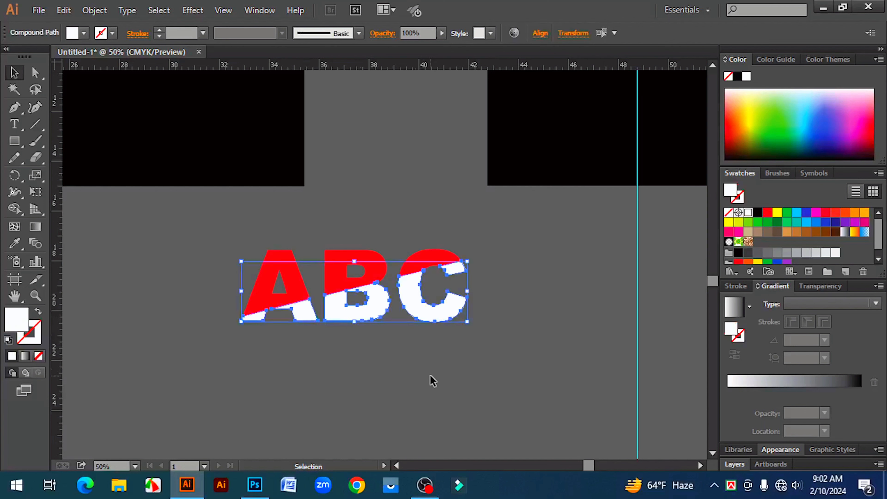
pyautogui.press('Down')
pyautogui.press('Down')
pyautogui.press('Down')
pyautogui.press('Down')
pyautogui.press('Down')
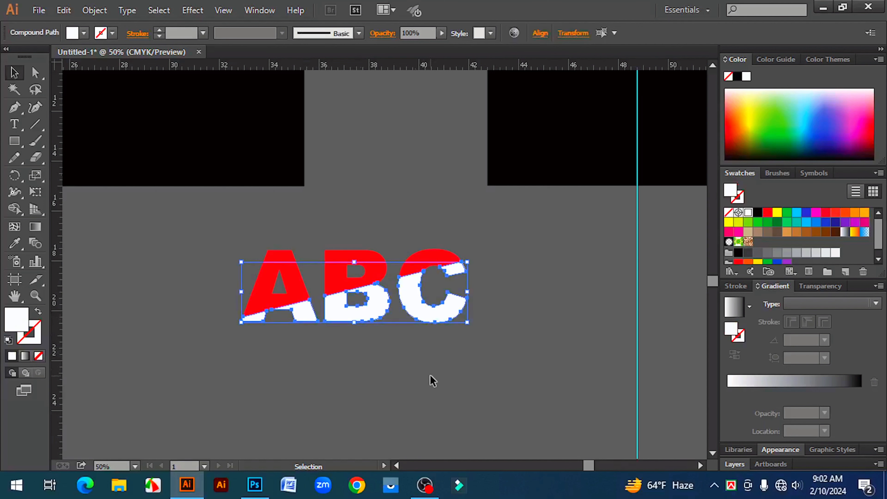
pyautogui.press('Down')
pyautogui.press('Down')
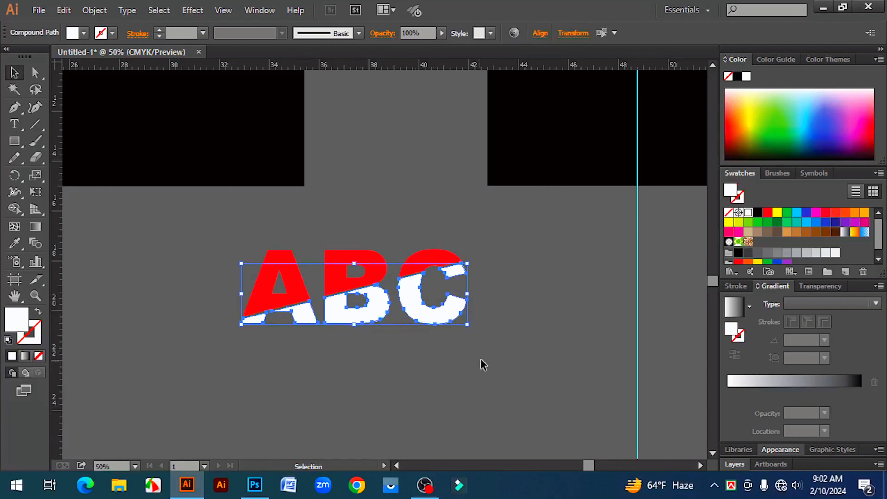
pyautogui.click(486, 364)
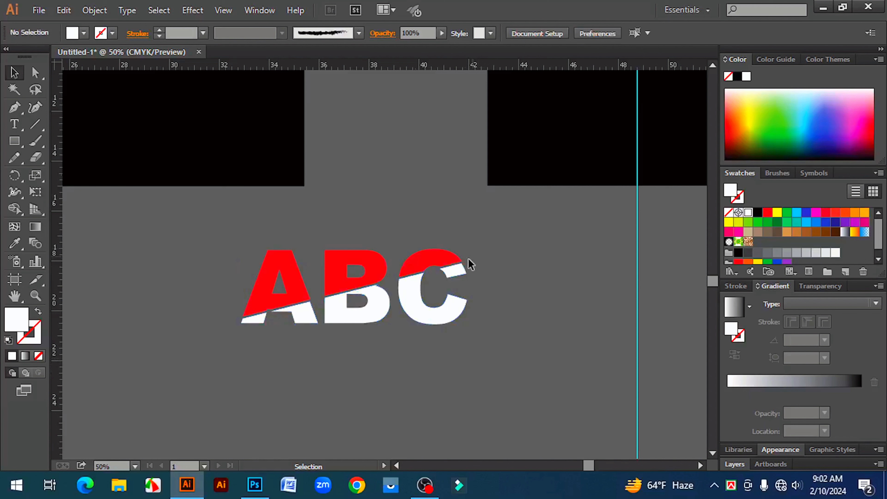
pyautogui.hotkey('ctrl', '+')
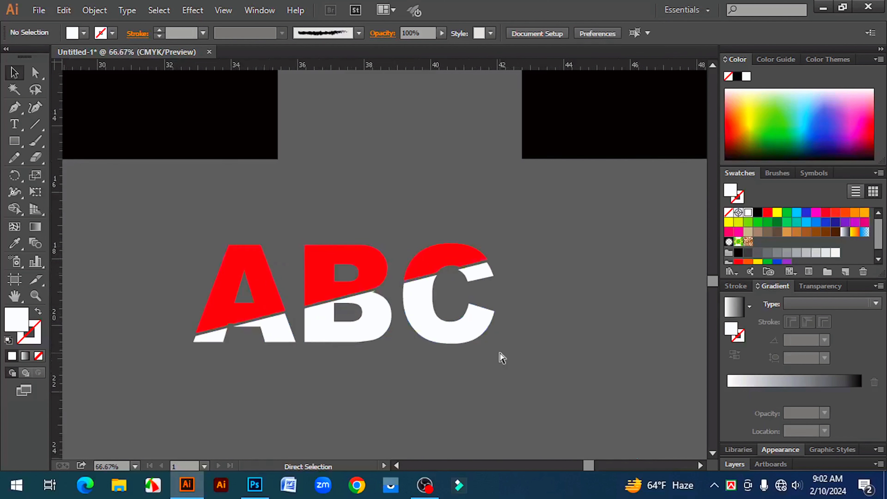
# Step: Group all the red and white ABC pieces
pyautogui.hotkey('ctrl', '-')
pyautogui.hotkey('ctrl', '-')
pyautogui.hotkey('ctrl', '-')
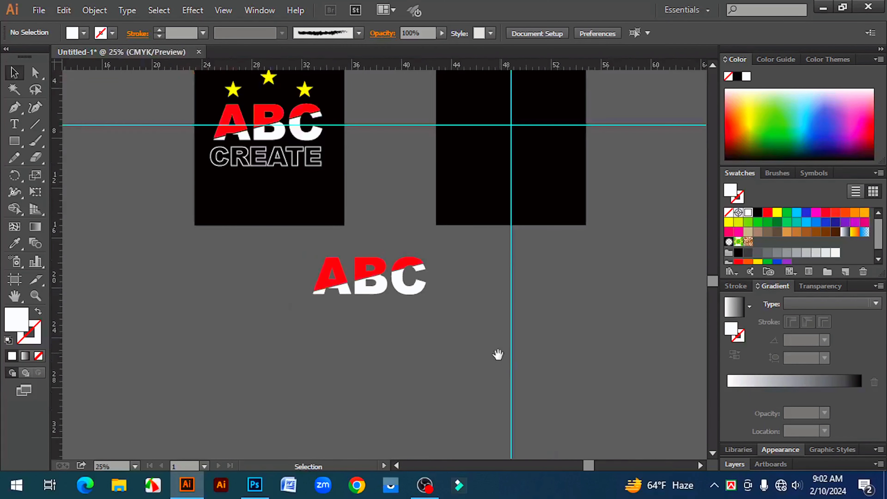
pyautogui.moveTo(485, 300); pyautogui.dragTo(415, 360)
pyautogui.moveTo(220, 321); pyautogui.dragTo(371, 374)
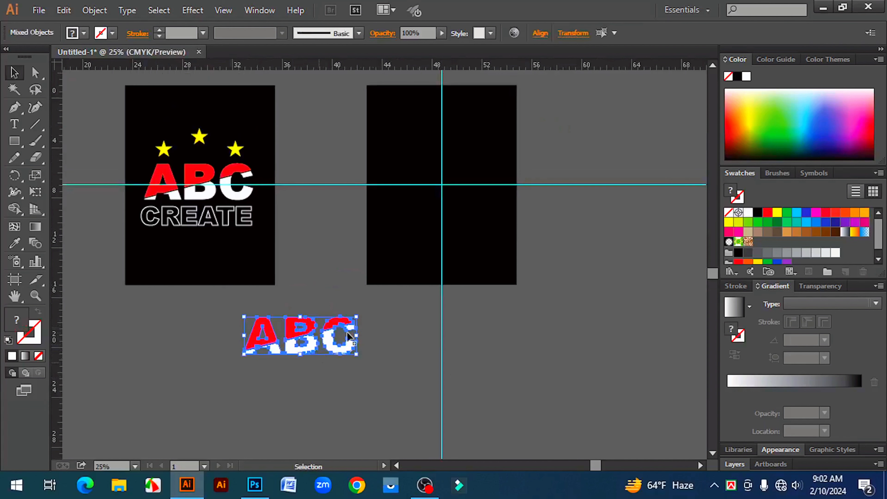
pyautogui.press('s')
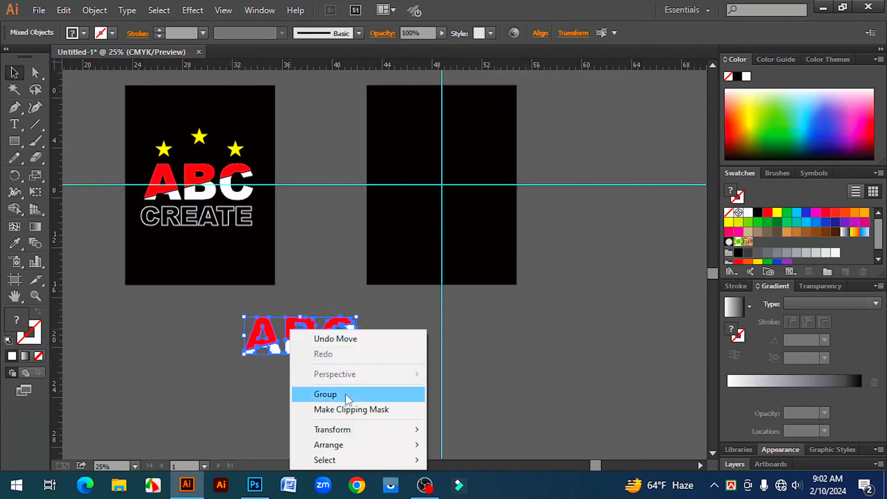
pyautogui.click(402, 394)
pyautogui.click(396, 370)
# Step: Move the ABC group onto the empty black panel and nudge it down until it is centred on the guide intersection
pyautogui.moveTo(328, 345); pyautogui.dragTo(470, 191)
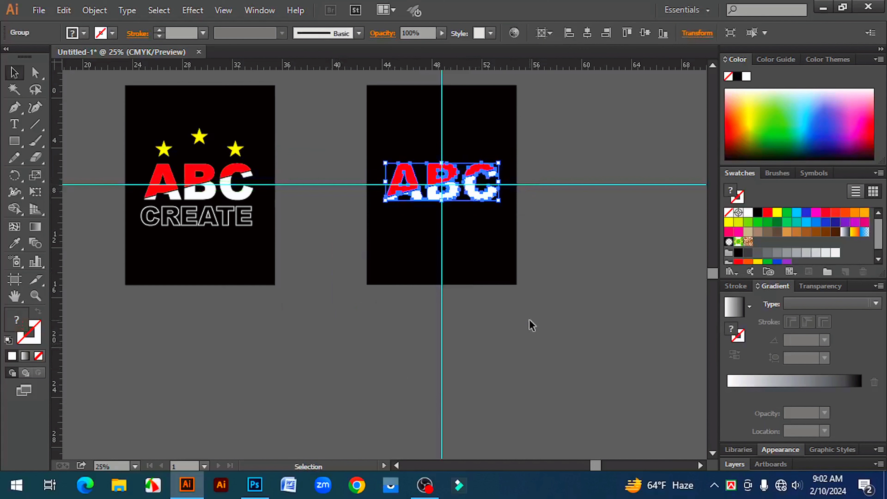
pyautogui.press('Down')
pyautogui.press('Down')
pyautogui.press('Down')
pyautogui.press('Down')
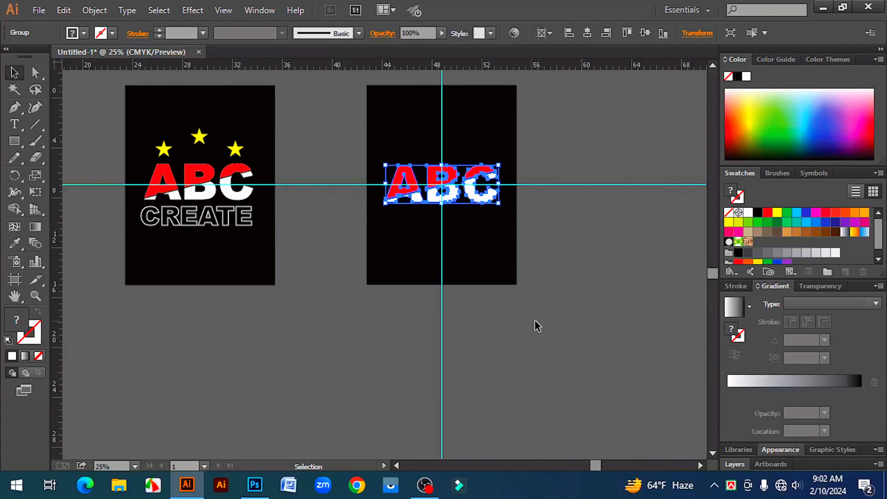
pyautogui.click(576, 317)
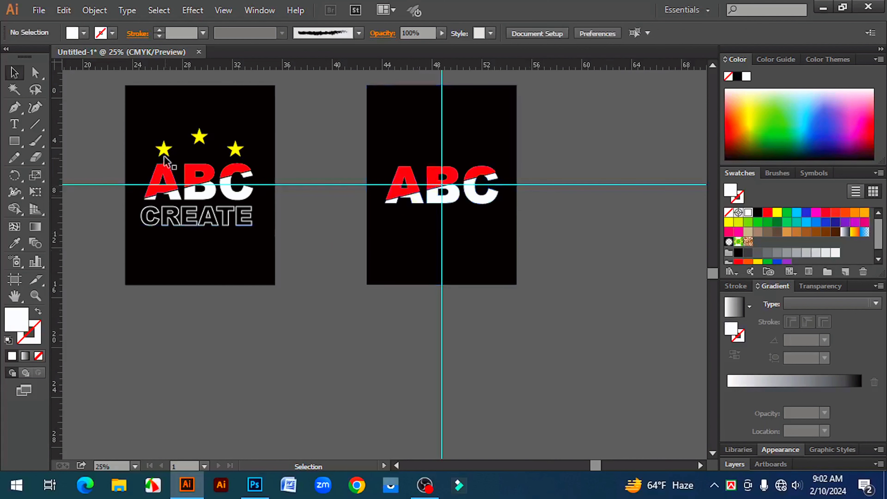
# Step: Draw a small star filled yellow and place it above the ABC lettering, centred on the vertical guide
pyautogui.click(426, 224)
pyautogui.click(15, 141)
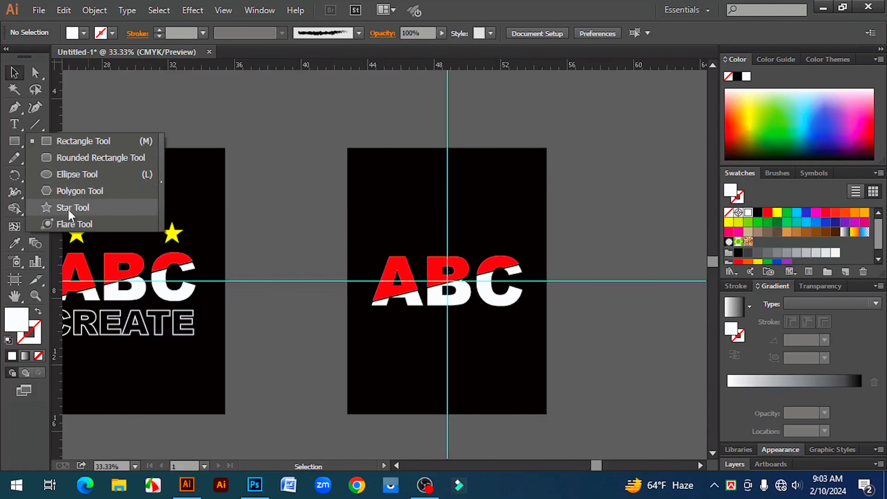
pyautogui.click(67, 211)
pyautogui.moveTo(291, 152); pyautogui.dragTo(298, 160)
pyautogui.click(14, 73)
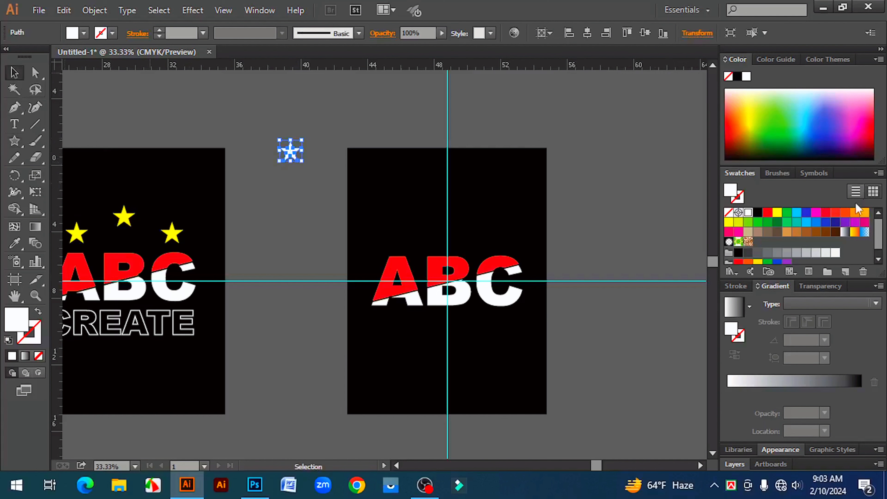
pyautogui.click(777, 213)
pyautogui.click(305, 180)
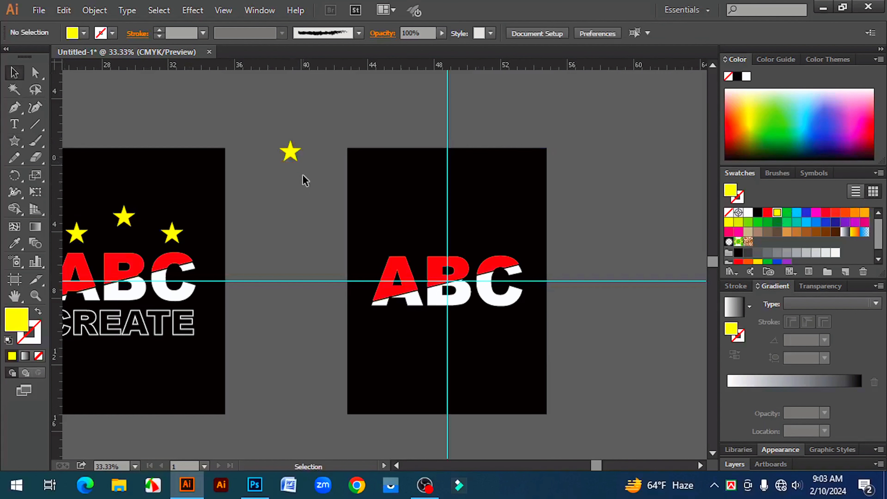
pyautogui.moveTo(291, 156); pyautogui.dragTo(449, 224)
pyautogui.click(617, 256)
# Step: Add two vertical guides on the new panel, one through the middle of the C and one through the middle of the A
pyautogui.hotkey('ctrl', 'space')
pyautogui.keyDown('ctrl'); pyautogui.click(438, 255); pyautogui.keyUp('ctrl')
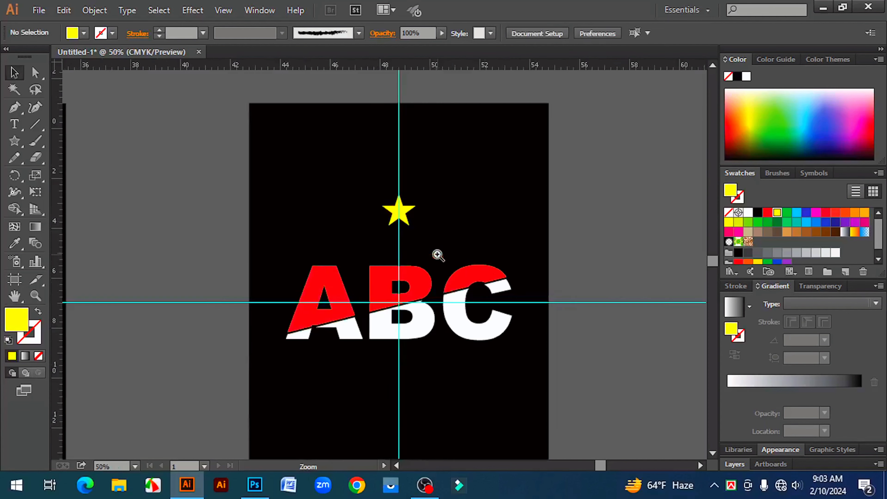
pyautogui.click(487, 274)
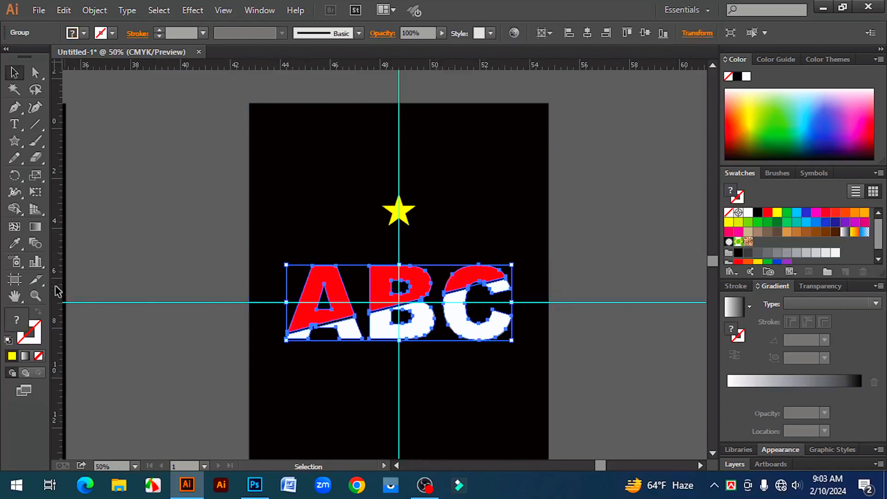
pyautogui.moveTo(61, 279); pyautogui.dragTo(478, 267)
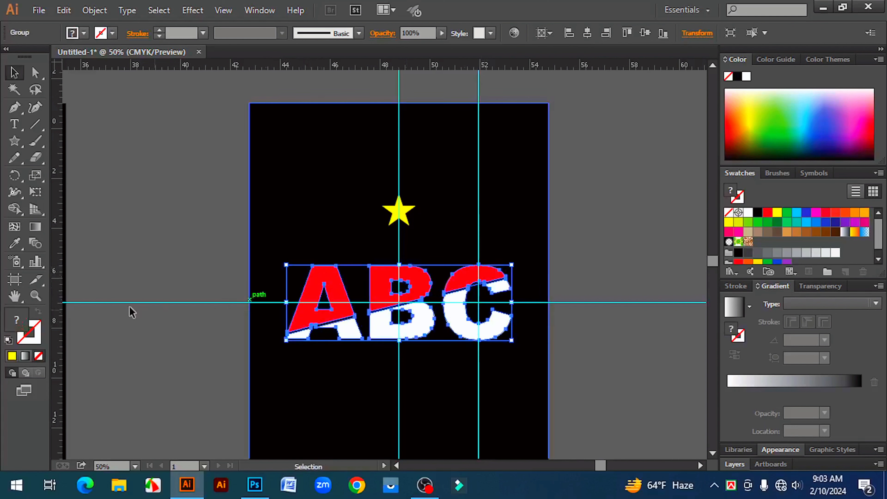
pyautogui.moveTo(59, 301); pyautogui.dragTo(324, 287)
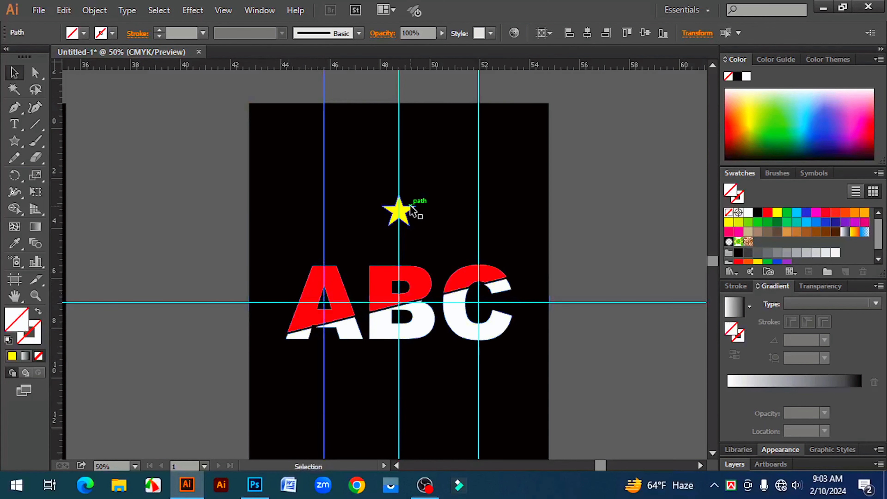
# Step: Place copies of the yellow star above the A and the C, centred on their vertical guides
pyautogui.moveTo(410, 207); pyautogui.dragTo(333, 232)
pyautogui.click(510, 248)
pyautogui.click(630, 272)
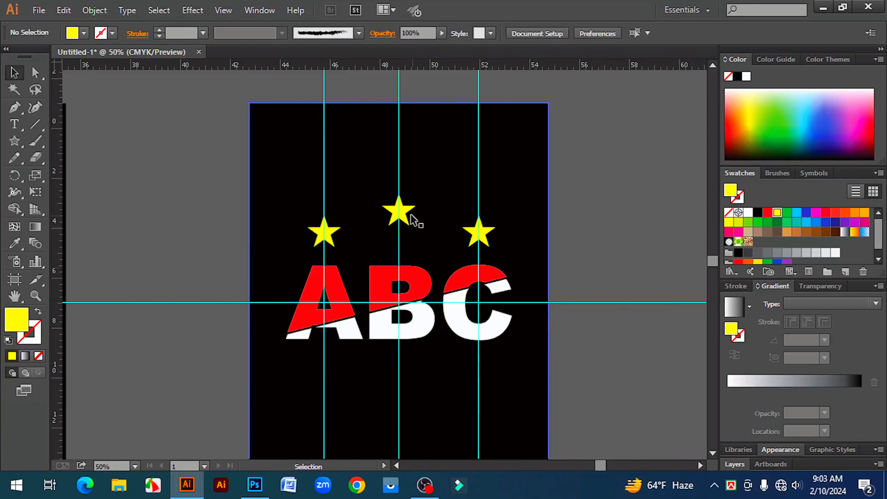
# Step: Nudge the middle star slightly higher along the central vertical guide
pyautogui.click(411, 218)
pyautogui.click(410, 212)
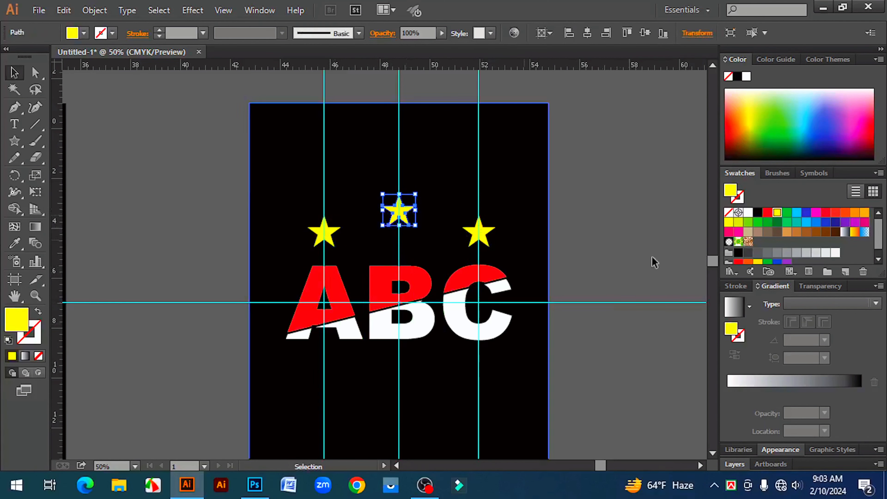
pyautogui.press('Up')
pyautogui.press('Up')
pyautogui.click(611, 249)
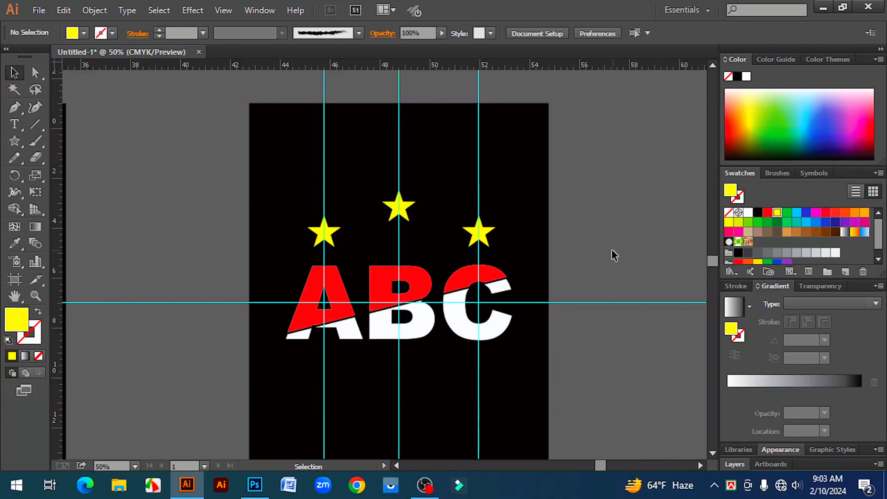
# Step: Delete the three vertical guides running through the new design's stars
pyautogui.hotkey('ctrl', '-')
pyautogui.hotkey('ctrl', '-')
pyautogui.hotkey('ctrl', '-')
pyautogui.hotkey('ctrl', '-')
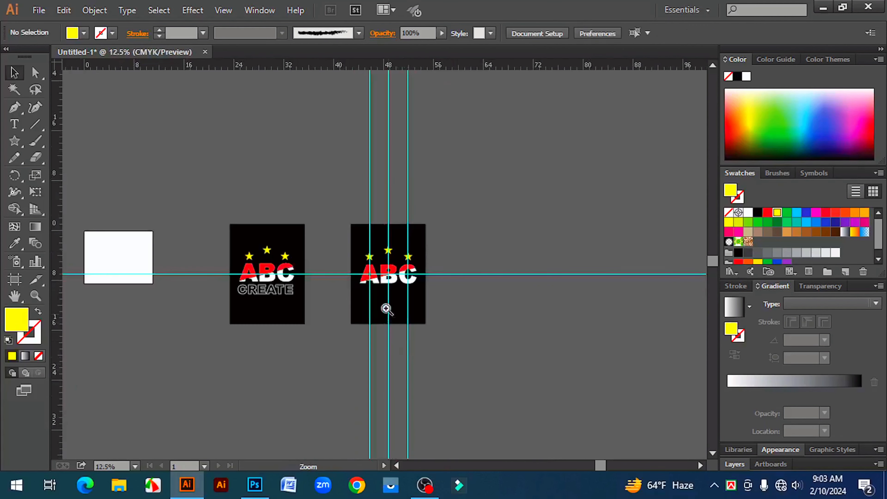
pyautogui.hotkey('ctrl', '+')
pyautogui.hotkey('ctrl', '+')
pyautogui.moveTo(420, 274); pyautogui.dragTo(452, 286)
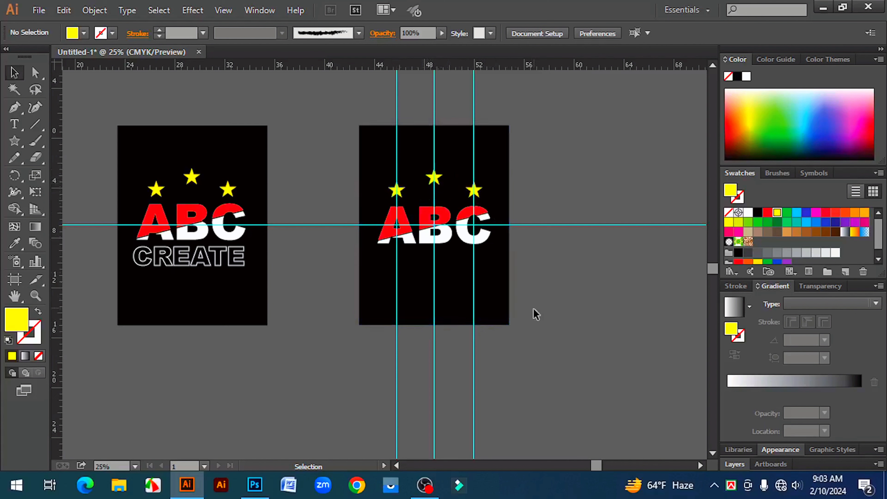
pyautogui.moveTo(372, 378); pyautogui.dragTo(551, 381)
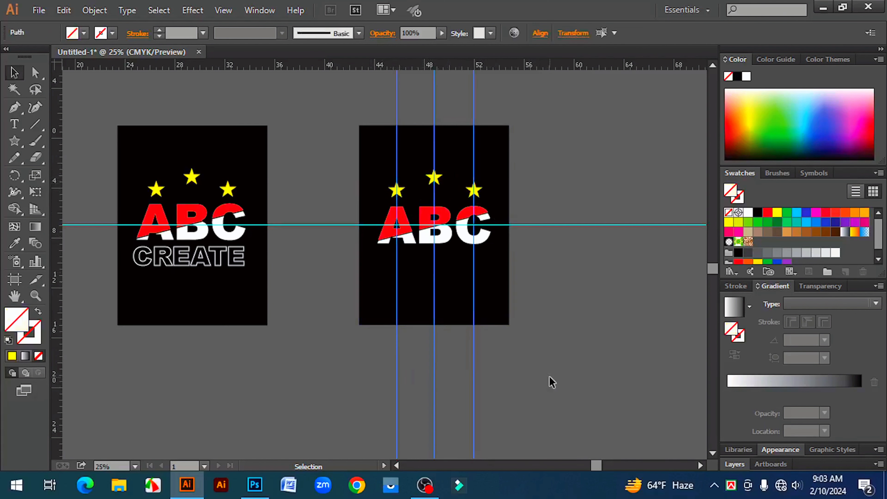
pyautogui.press('Delete')
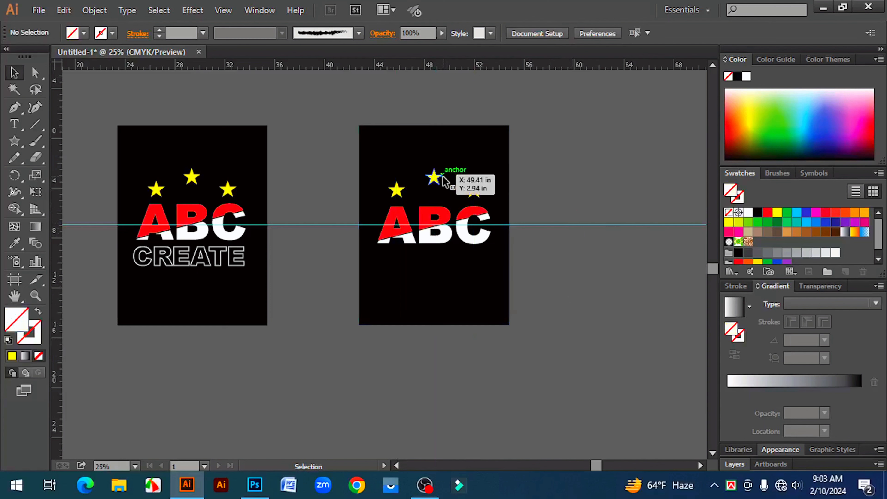
# Step: Add a vertical guide through the centre of the middle star on the new panel
pyautogui.click(432, 175)
pyautogui.moveTo(61, 299); pyautogui.dragTo(434, 172)
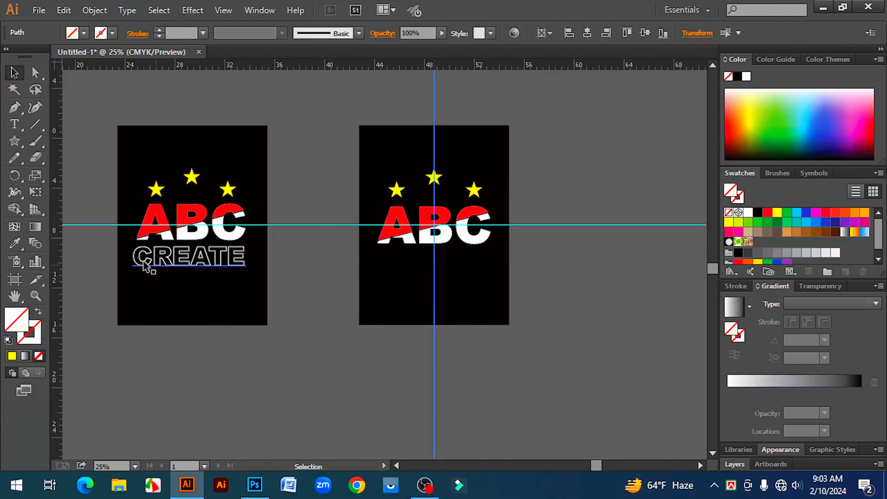
pyautogui.click(526, 272)
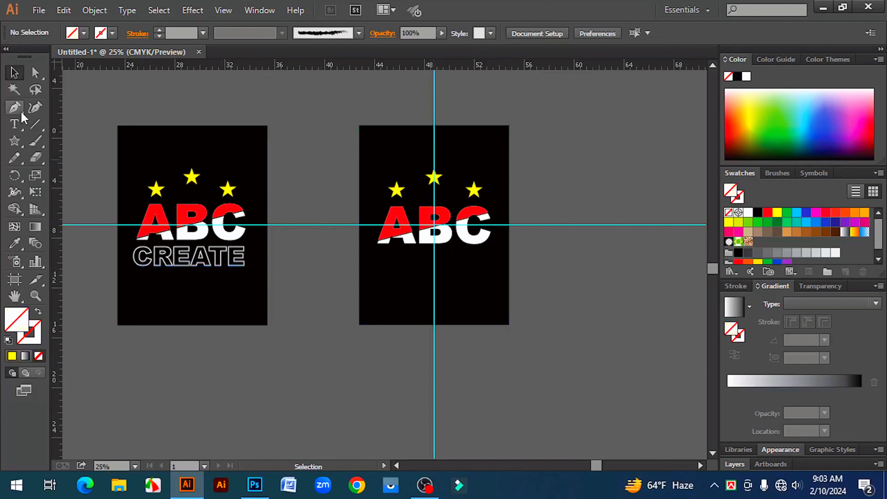
# Step: Add the text CREATE in Arial Black at 72 pt below the black panels
pyautogui.click(14, 124)
pyautogui.click(268, 394)
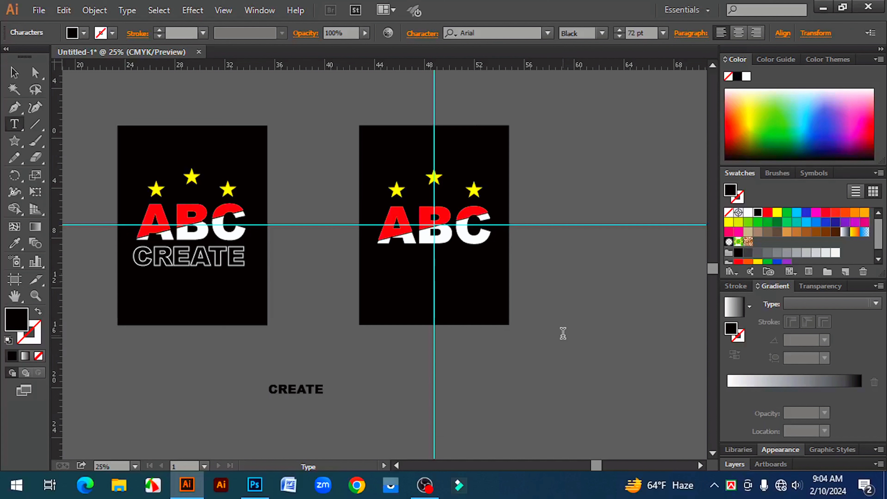
pyautogui.click(13, 72)
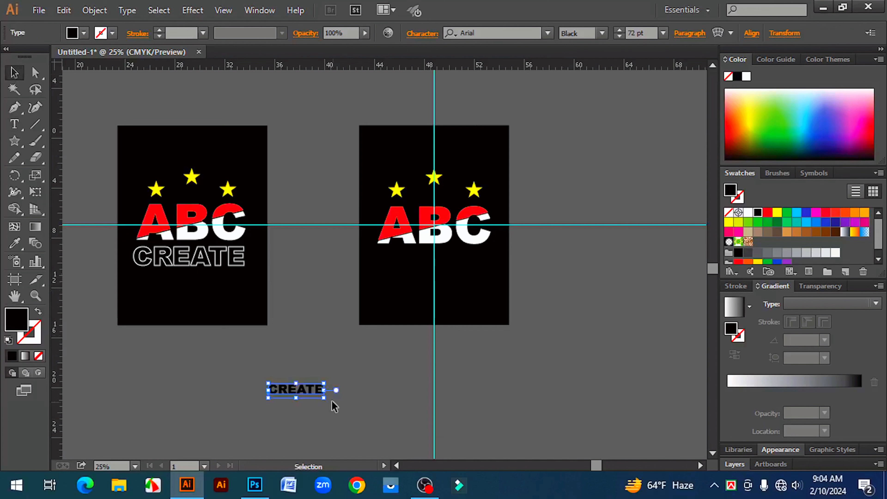
# Step: Enlarge the CREATE text to about 140.61 pt and fill it white
pyautogui.moveTo(326, 400); pyautogui.dragTo(476, 363)
pyautogui.click(747, 213)
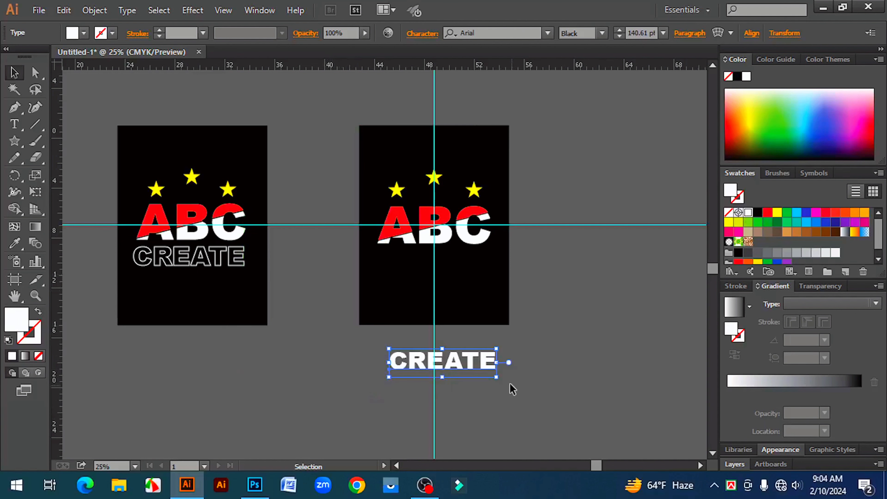
pyautogui.click(511, 386)
# Step: Centre the CREATE text on the vertical guide under ABC and nudge it up close to the letters
pyautogui.scroll(1, 424, 325)
pyautogui.moveTo(433, 322); pyautogui.dragTo(420, 205)
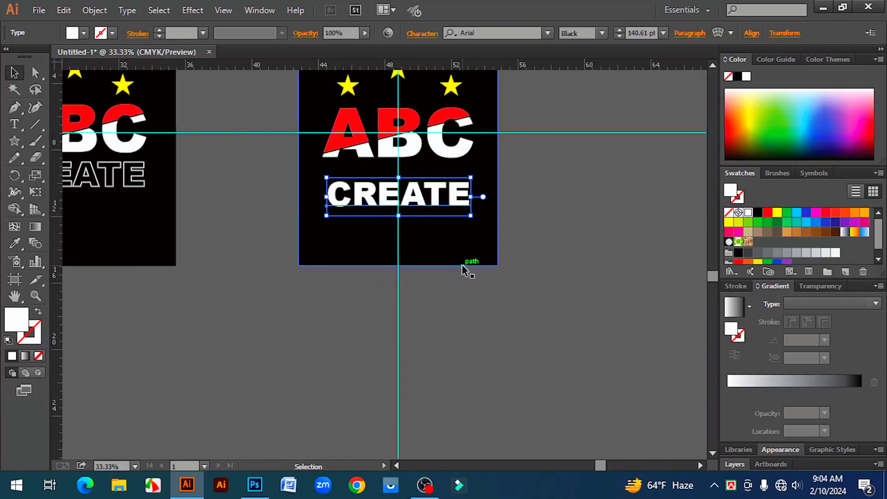
pyautogui.hotkey('shift', 'Up')
pyautogui.hotkey('shift', 'Up')
pyautogui.hotkey('shift', 'Up')
pyautogui.hotkey('shift', 'Up')
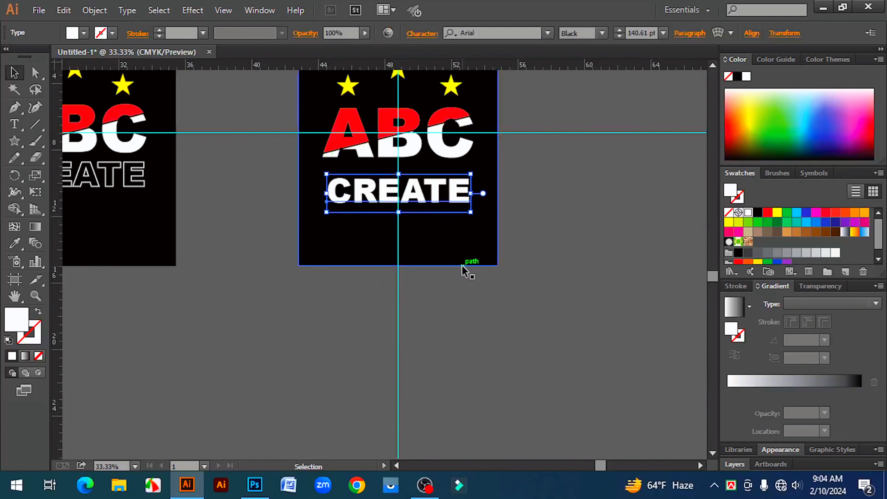
pyautogui.hotkey('shift', 'Up')
pyautogui.hotkey('shift', 'Up')
pyautogui.hotkey('shift', 'Up')
pyautogui.hotkey('shift', 'Up')
pyautogui.hotkey('shift', 'Up')
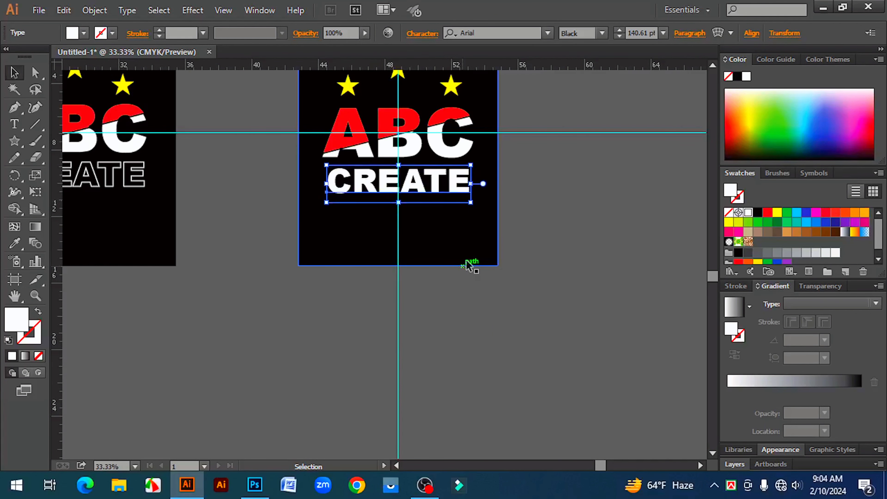
# Step: Convert the CREATE text to outlines
pyautogui.rightClick(435, 181)
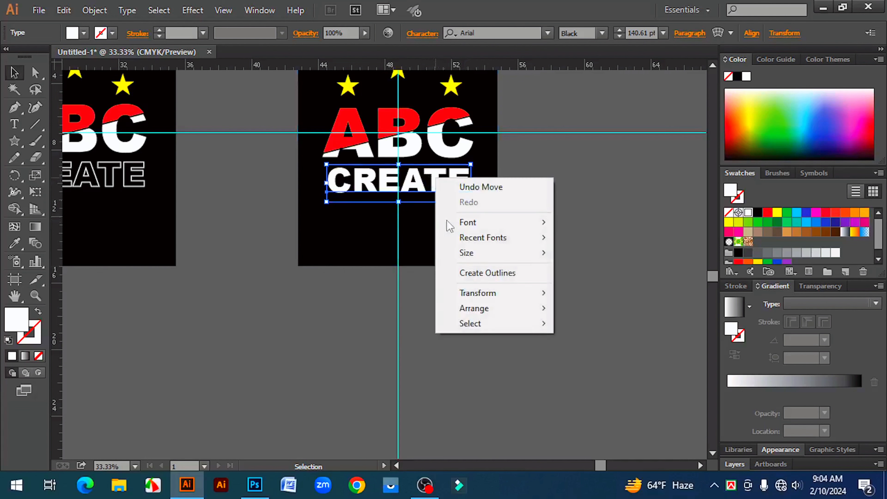
pyautogui.click(492, 282)
pyautogui.click(376, 238)
# Step: Enlarge the outlined CREATE lettering to roughly the full width of the ABC lettering above it
pyautogui.hotkey('ctrl', '+')
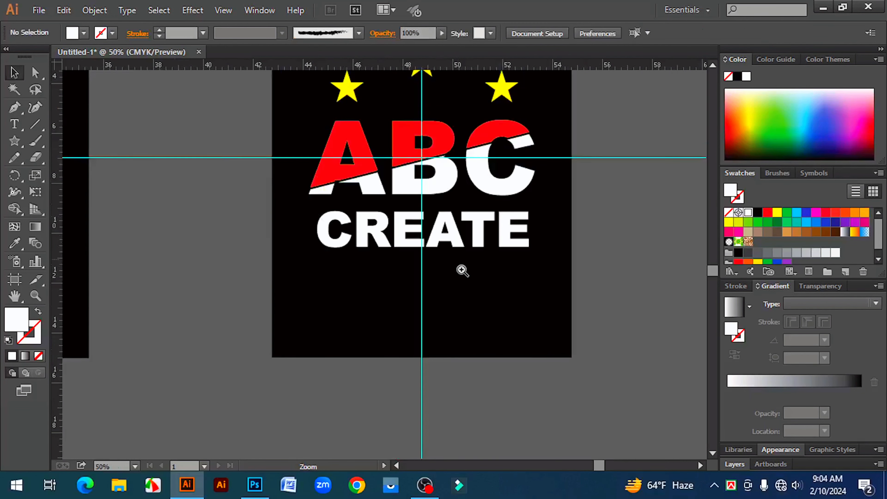
pyautogui.hotkey('ctrl', '+')
pyautogui.moveTo(359, 231)
pyautogui.mouseDown()
pyautogui.moveTo(351, 218)
pyautogui.moveTo(356, 227)
pyautogui.mouseUp()
pyautogui.moveTo(577, 242); pyautogui.dragTo(594, 247)
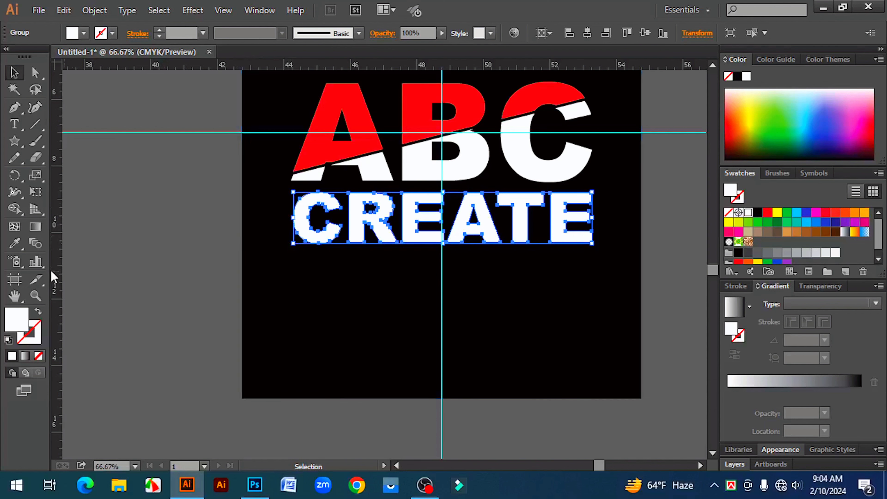
# Step: Add a vertical guide at the A's left edge and stretch the CREATE lettering out to meet it
pyautogui.moveTo(55, 259); pyautogui.dragTo(291, 183)
pyautogui.keyDown('ctrl'); pyautogui.click(302, 226); pyautogui.keyUp('ctrl')
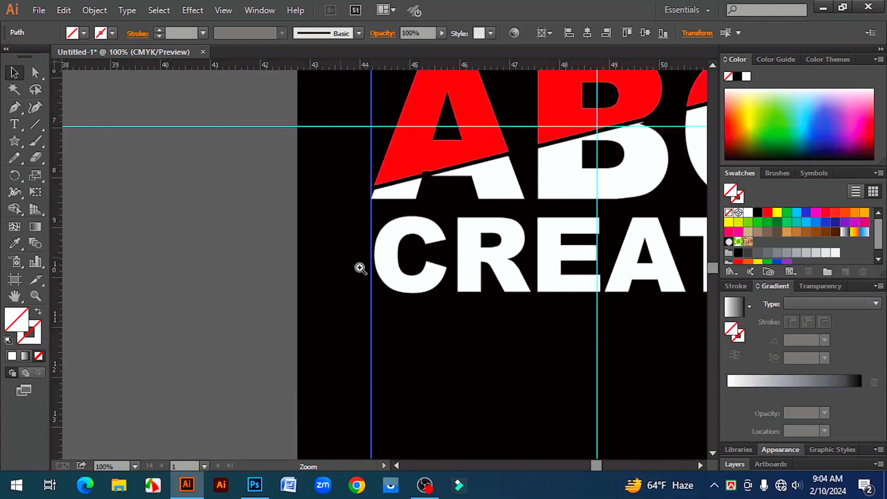
pyautogui.keyDown('ctrl'); pyautogui.click(402, 274); pyautogui.keyUp('ctrl')
pyautogui.click(371, 278)
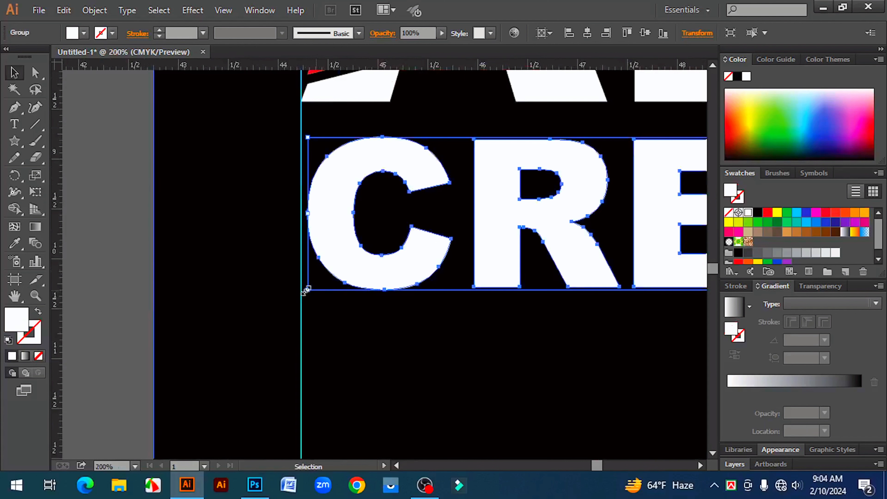
pyautogui.moveTo(309, 292); pyautogui.dragTo(301, 292)
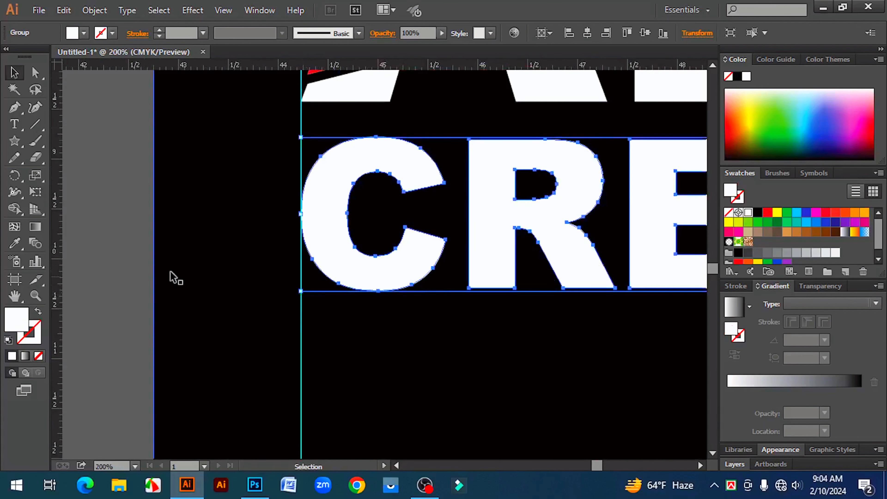
pyautogui.click(129, 266)
# Step: Delete the horizontal guide and both remaining vertical guides
pyautogui.hotkey('ctrl', '-')
pyautogui.hotkey('ctrl', '-')
pyautogui.hotkey('ctrl', '-')
pyautogui.hotkey('ctrl', '-')
pyautogui.hotkey('ctrl', '-')
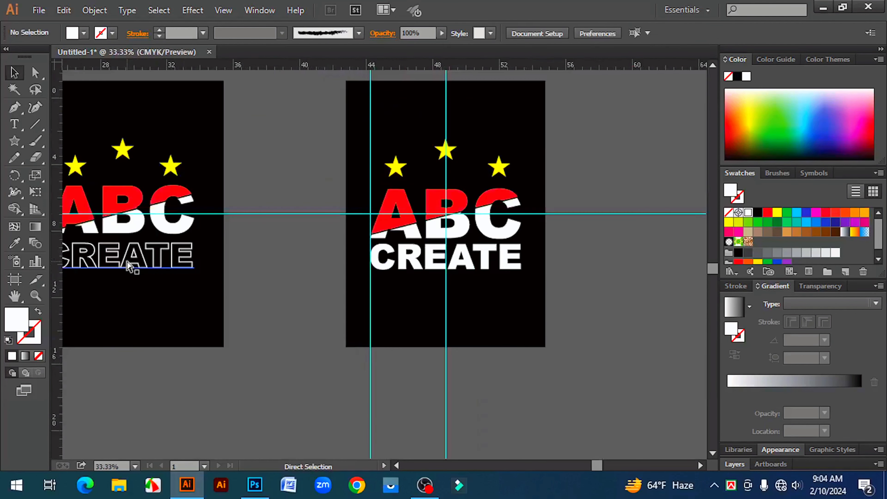
pyautogui.click(618, 213)
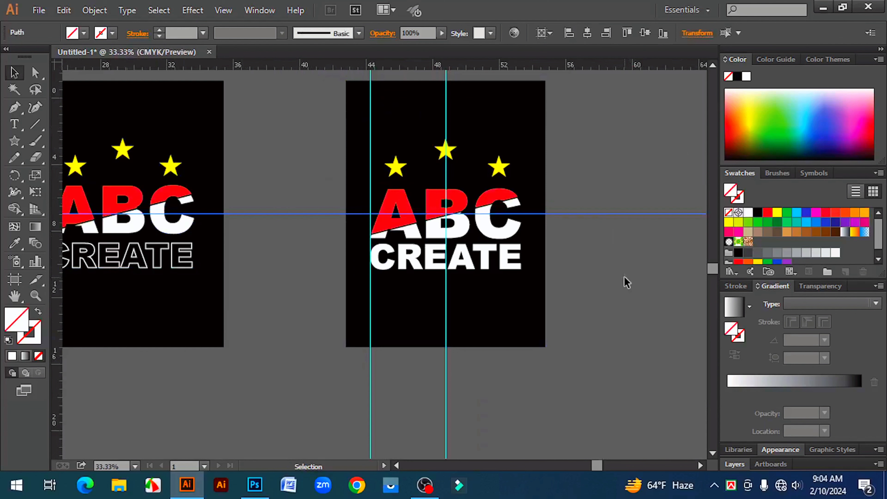
pyautogui.press('Delete')
pyautogui.moveTo(338, 381); pyautogui.dragTo(541, 412)
pyautogui.press('Delete')
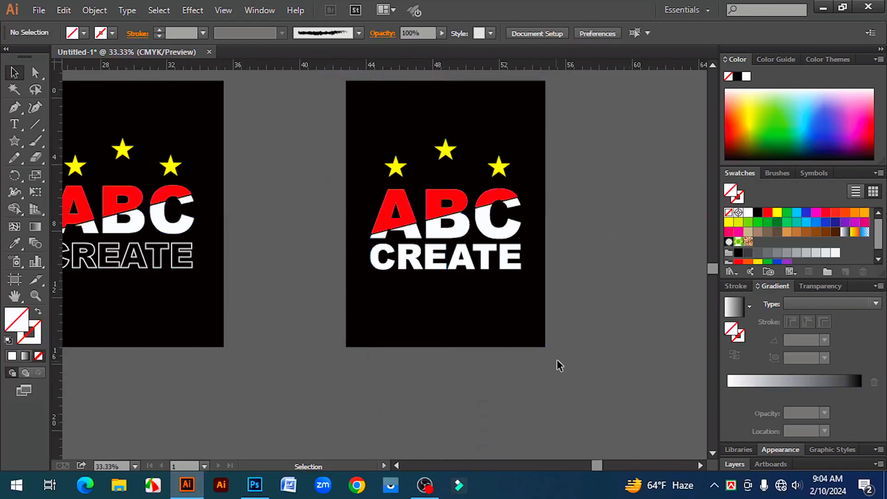
# Step: Swap the fill and stroke of the CREATE lettering so it has a white outline and no fill
pyautogui.click(469, 264)
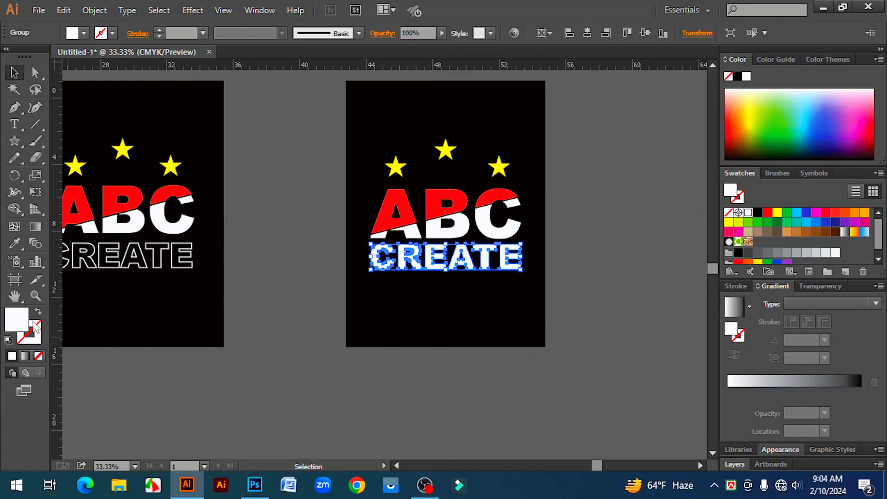
pyautogui.click(37, 312)
pyautogui.click(433, 423)
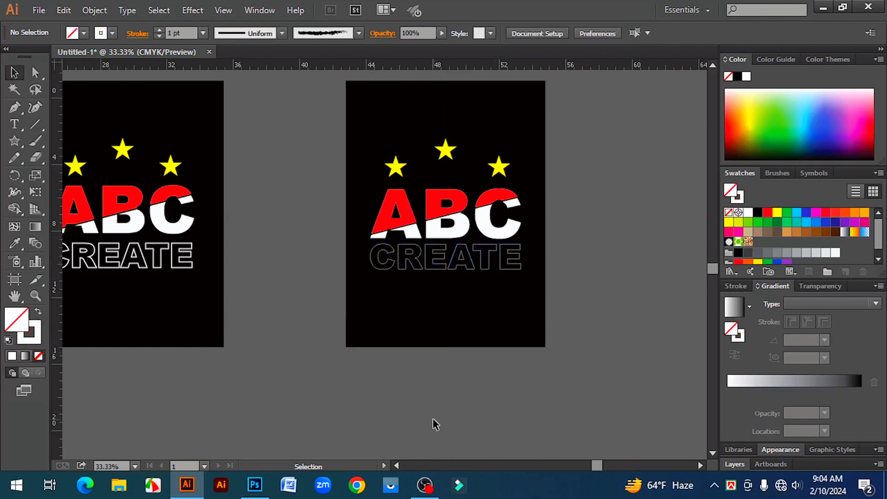
# Step: Set the CREATE lettering's stroke weight to 4 pt
pyautogui.click(453, 267)
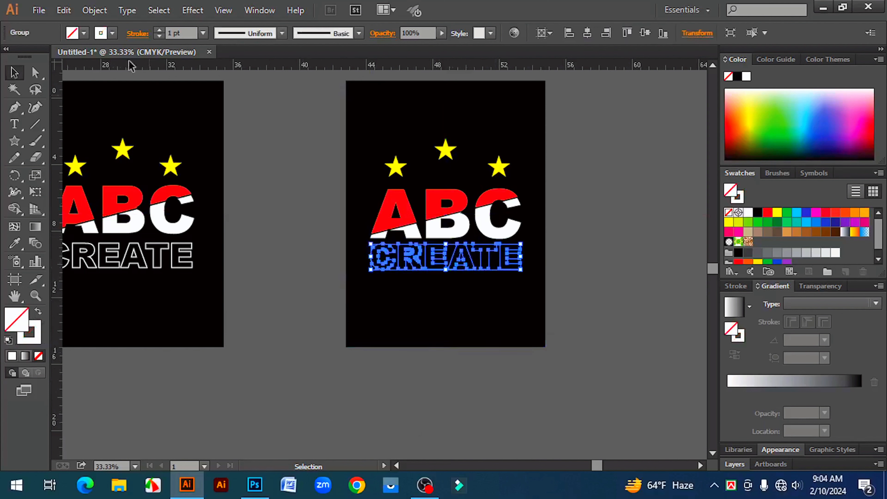
pyautogui.click(159, 31)
pyautogui.click(158, 30)
pyautogui.click(277, 338)
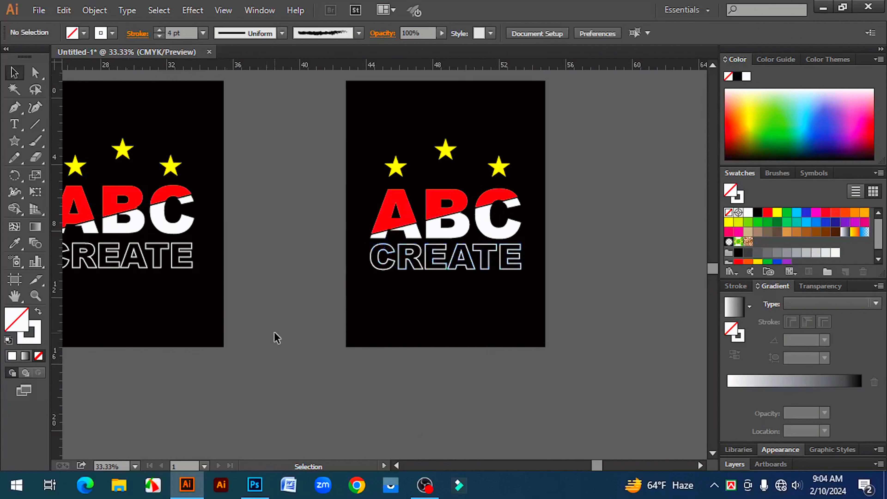
# Step: Lock the new panel's black background rectangle and select all the stars and lettering on top of it
pyautogui.scroll(2, 489, 227)
pyautogui.click(509, 132)
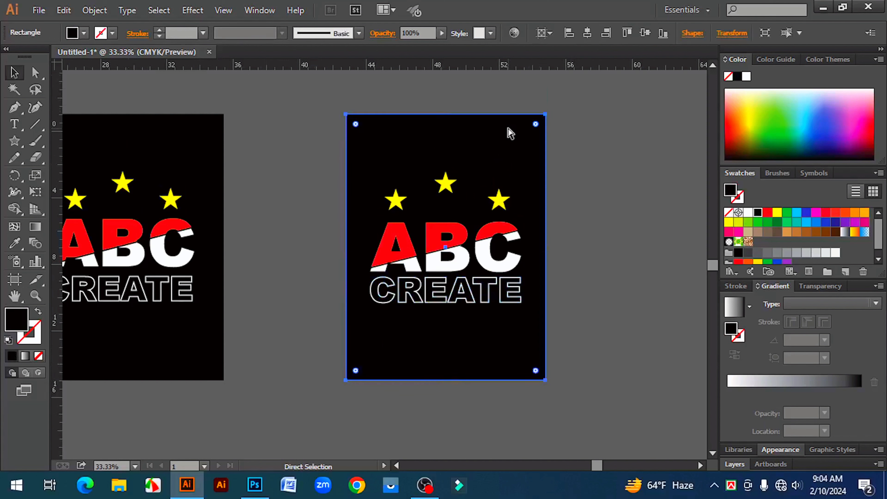
pyautogui.hotkey('ctrl', '2')
pyautogui.moveTo(369, 159); pyautogui.dragTo(537, 366)
pyautogui.click(613, 319)
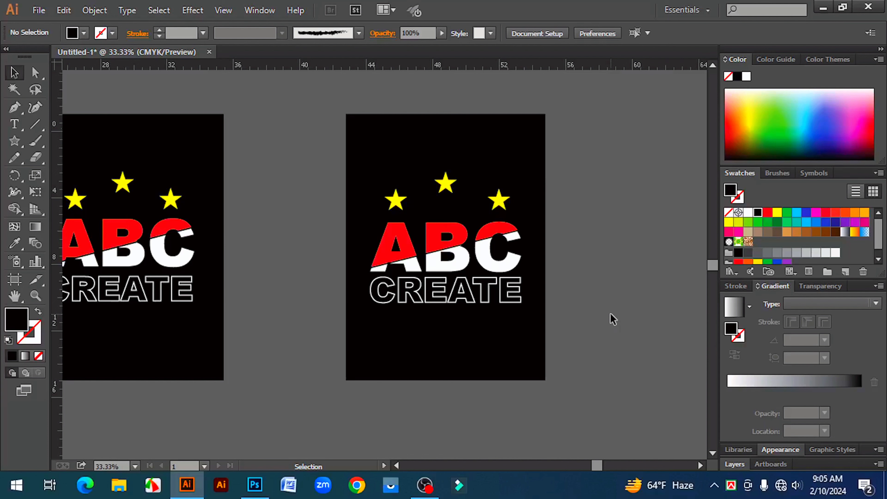
pyautogui.moveTo(373, 153); pyautogui.dragTo(538, 355)
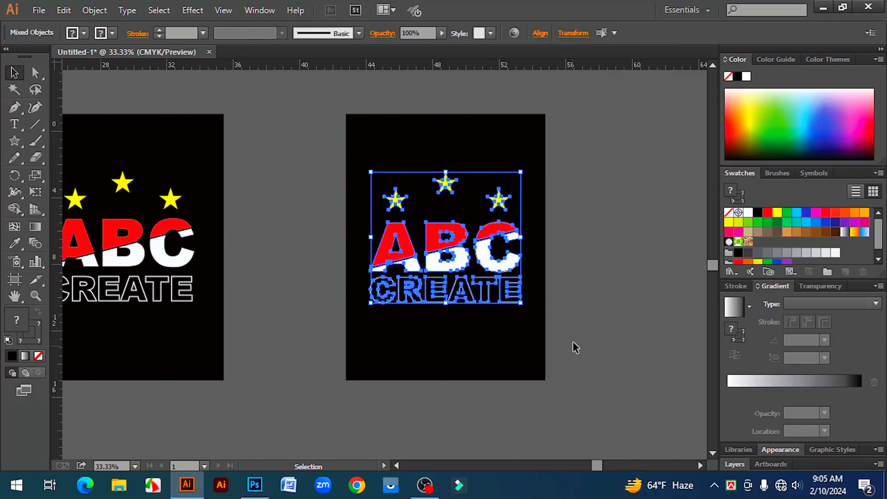
pyautogui.click(575, 346)
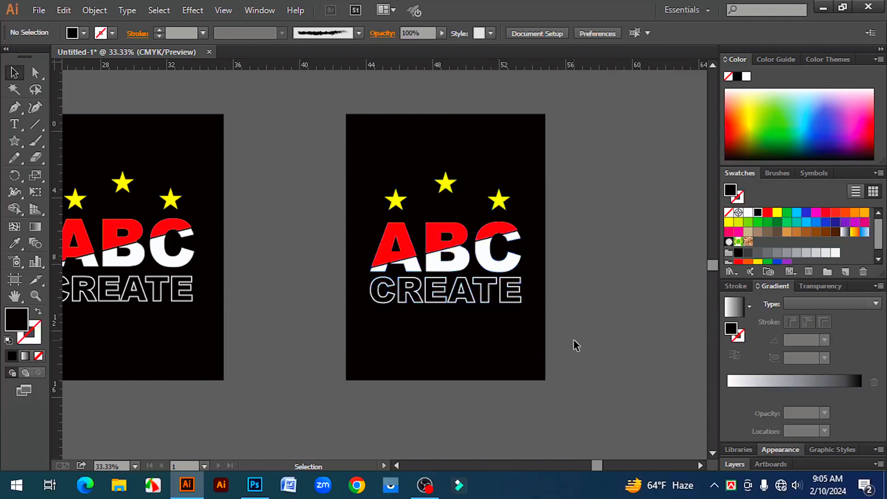
# Step: Switch to Photoshop, close the current mockup document and open White T-shirt Mockup 1 from the T-shirt mockup folder
pyautogui.click(254, 484)
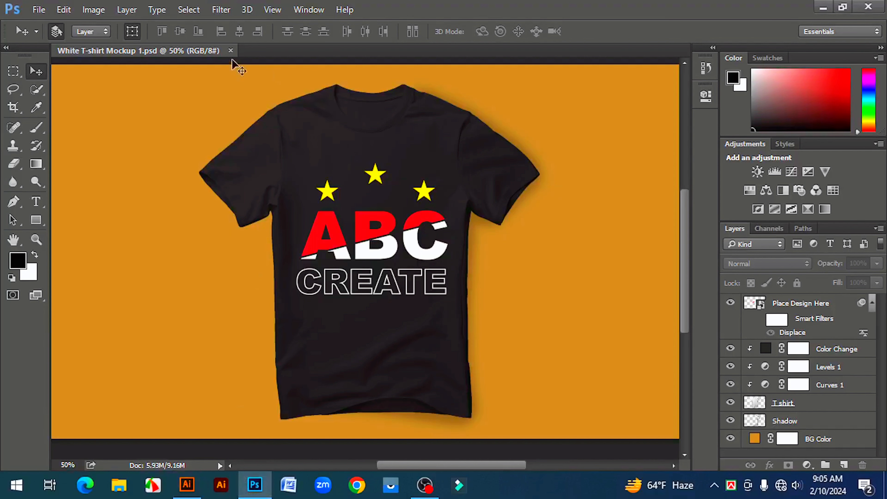
pyautogui.click(230, 51)
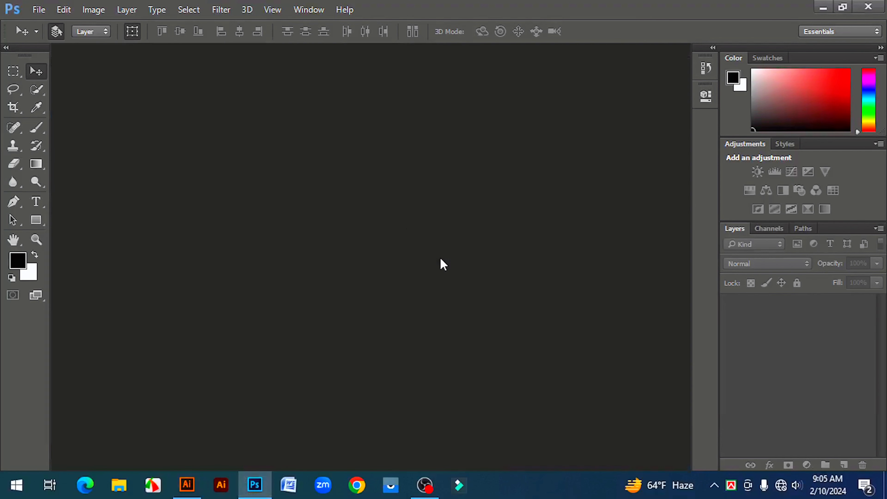
pyautogui.click(39, 10)
pyautogui.click(48, 36)
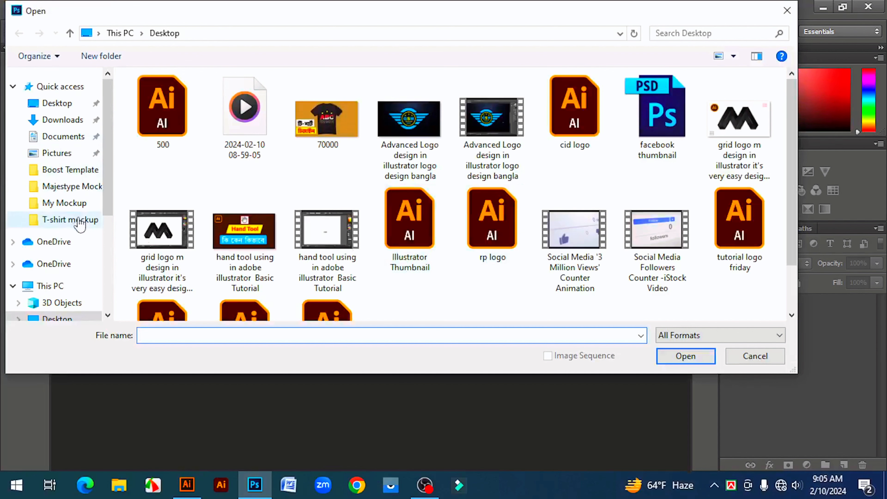
pyautogui.click(50, 225)
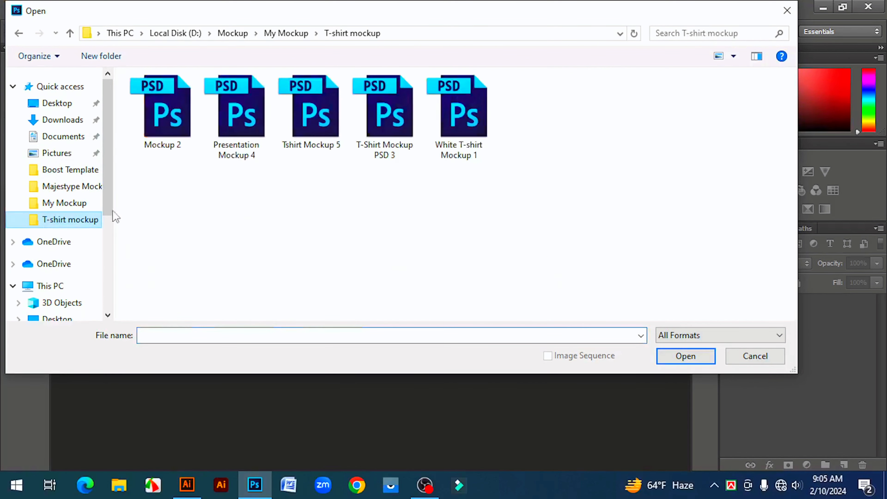
pyautogui.click(462, 127)
pyautogui.click(662, 362)
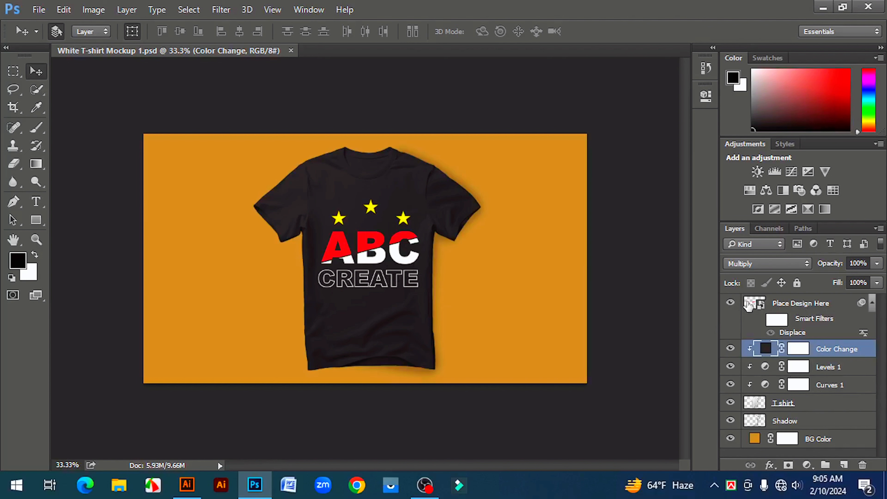
# Step: Open the Place Design Here smart object's contents and bring all the stars and lettering into it from the right-hand Illustrator panel
pyautogui.doubleClick(750, 305)
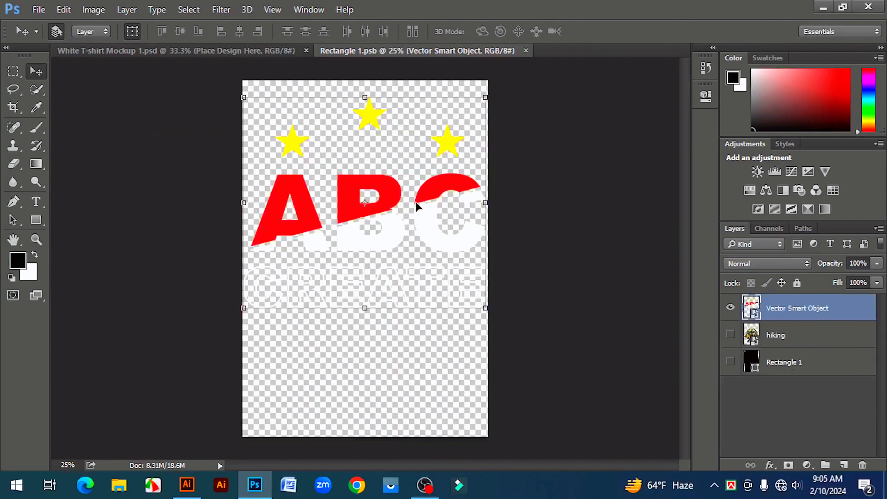
pyautogui.click(186, 485)
pyautogui.moveTo(361, 141); pyautogui.dragTo(546, 356)
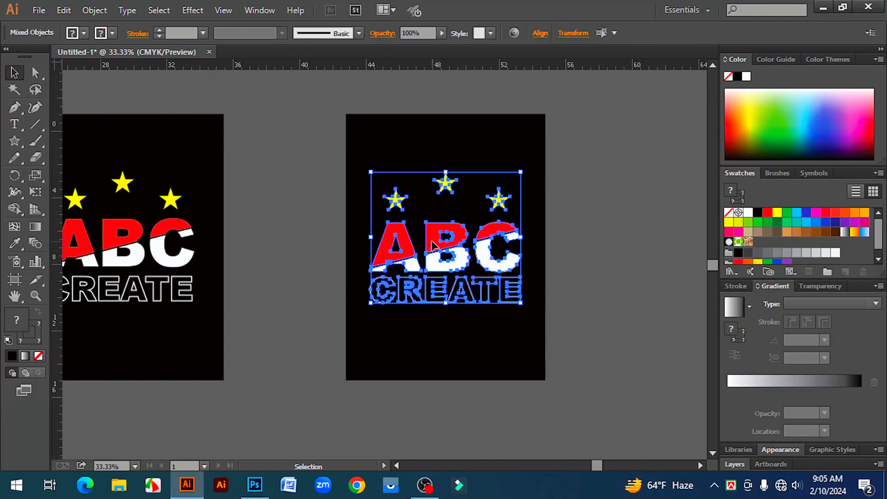
pyautogui.moveTo(433, 244); pyautogui.dragTo(376, 222)
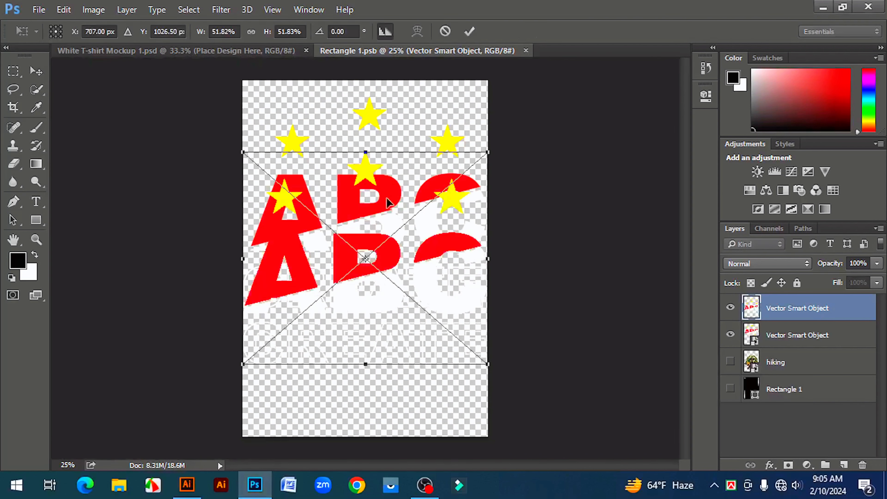
# Step: Scale down the newly placed artwork and position it over the old design in the upper part of the canvas
pyautogui.moveTo(365, 177); pyautogui.dragTo(371, 117)
pyautogui.moveTo(485, 305); pyautogui.dragTo(473, 294)
pyautogui.moveTo(365, 132); pyautogui.dragTo(371, 121)
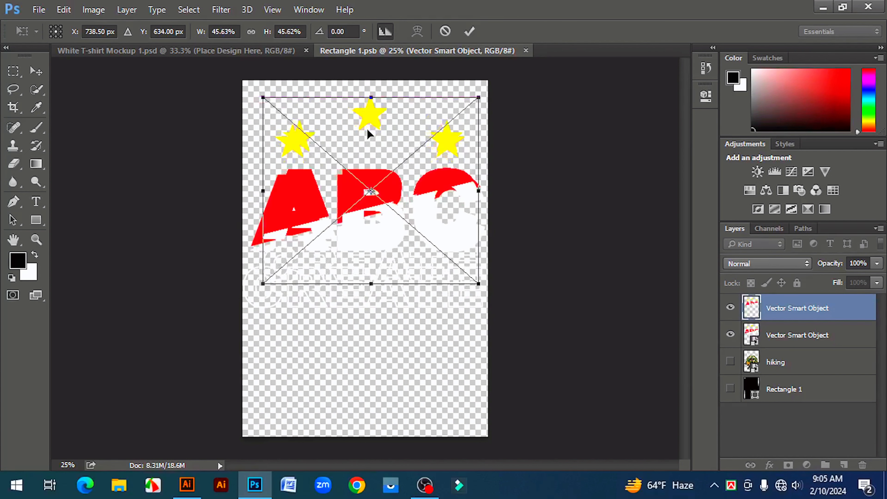
pyautogui.moveTo(478, 282); pyautogui.dragTo(470, 274)
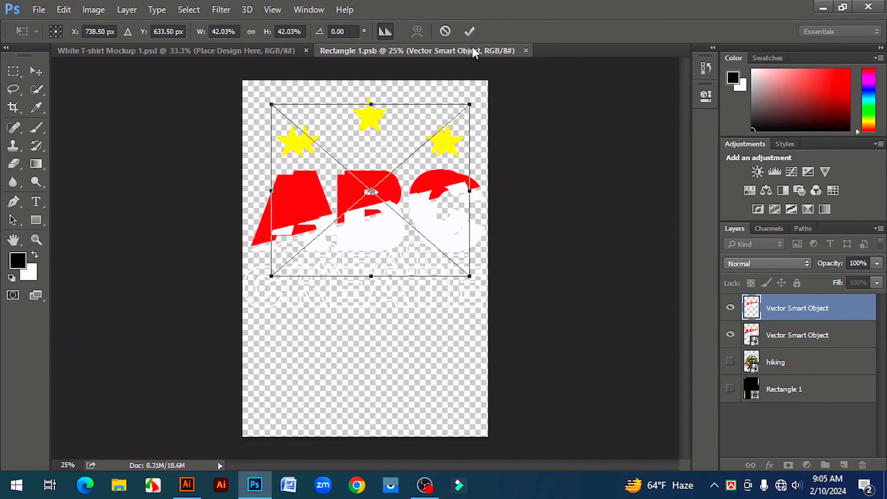
pyautogui.click(469, 31)
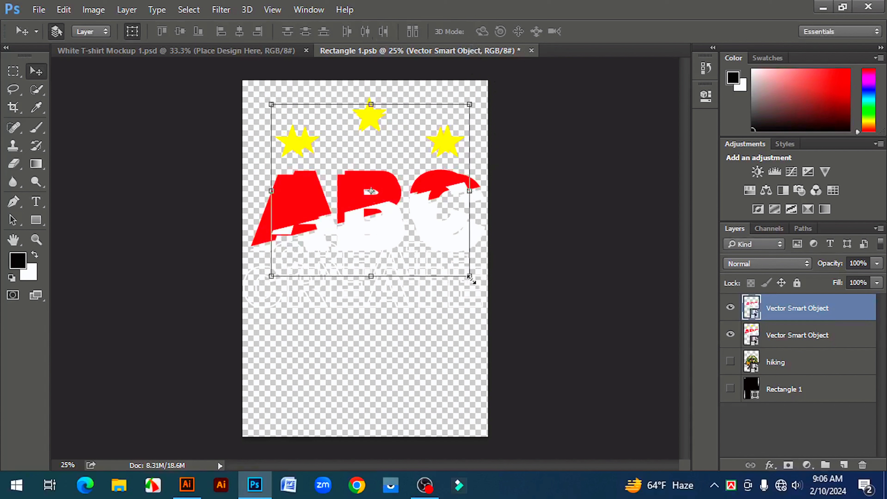
pyautogui.moveTo(470, 276); pyautogui.dragTo(475, 281)
pyautogui.click(469, 31)
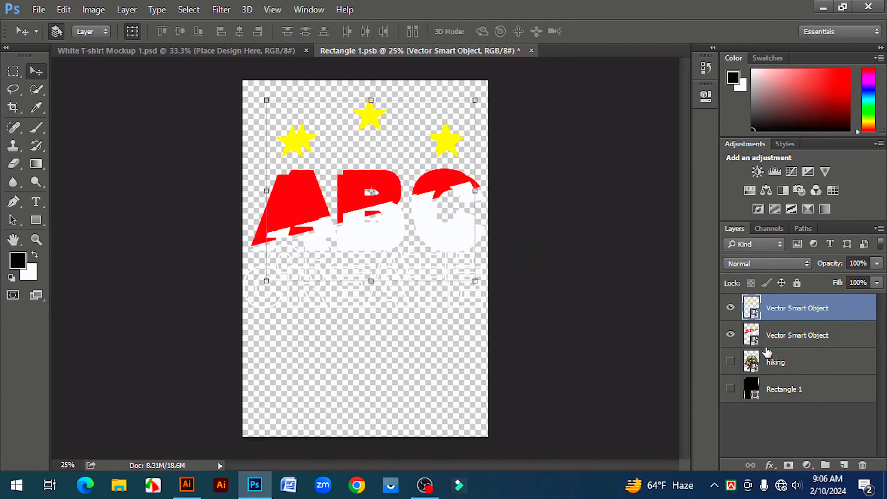
# Step: Hide the older Vector Smart Object layer, then save the smart object and return to the T-shirt mockup
pyautogui.click(730, 335)
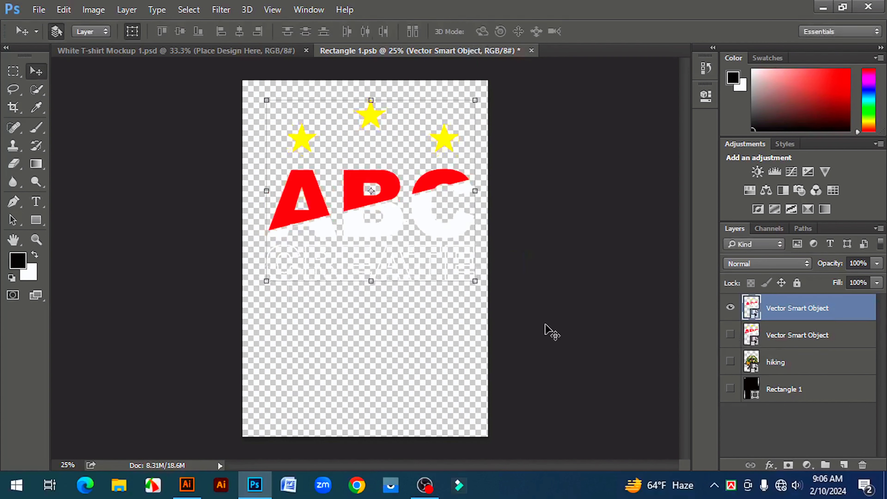
pyautogui.hotkey('ctrl', 's')
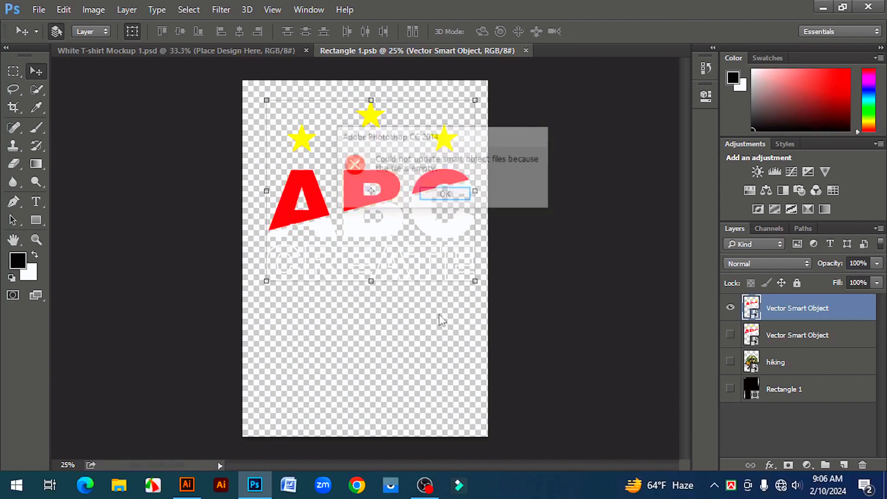
pyautogui.click(445, 195)
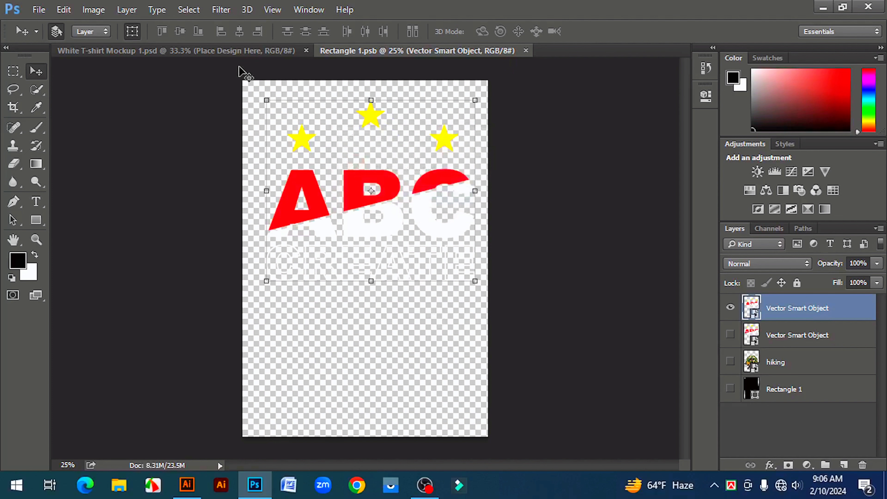
pyautogui.click(237, 49)
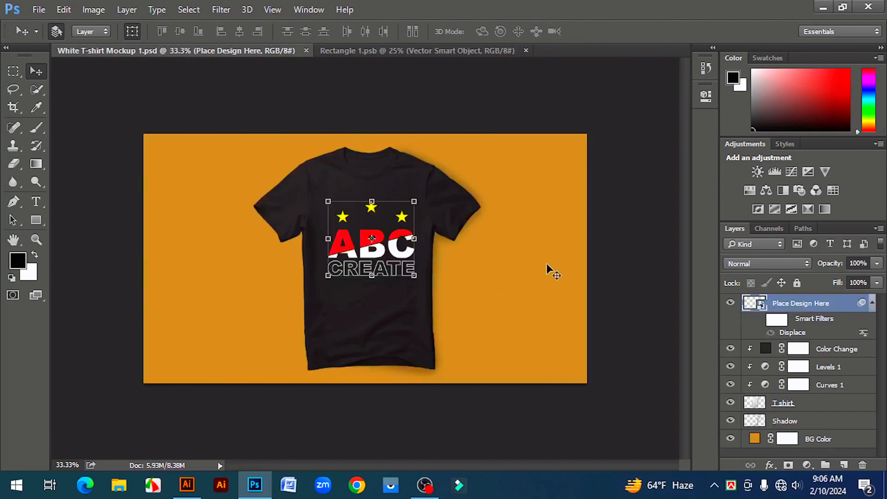
pyautogui.click(626, 265)
# Step: Recolor the T-shirt by setting the Color Change layer's fill to red a50505
pyautogui.keyDown('ctrl'); pyautogui.click(369, 270); pyautogui.keyUp('ctrl')
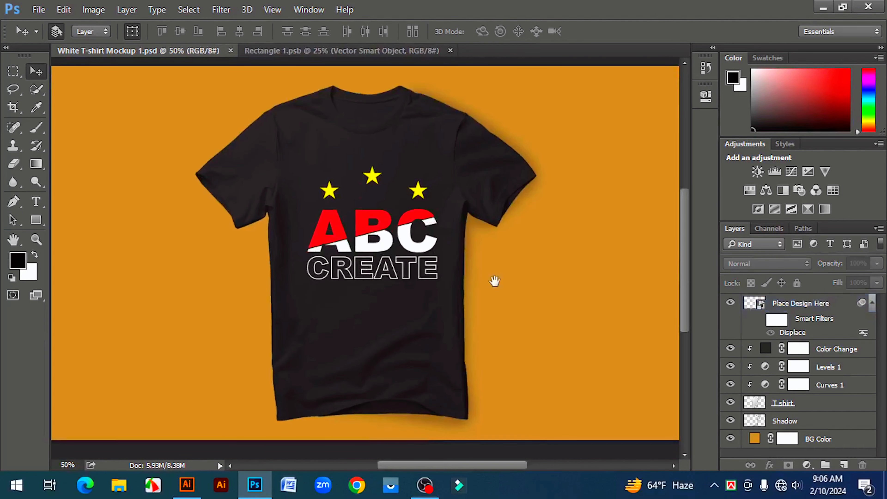
pyautogui.scroll(1, 495, 284)
pyautogui.hotkey('ctrl', '-')
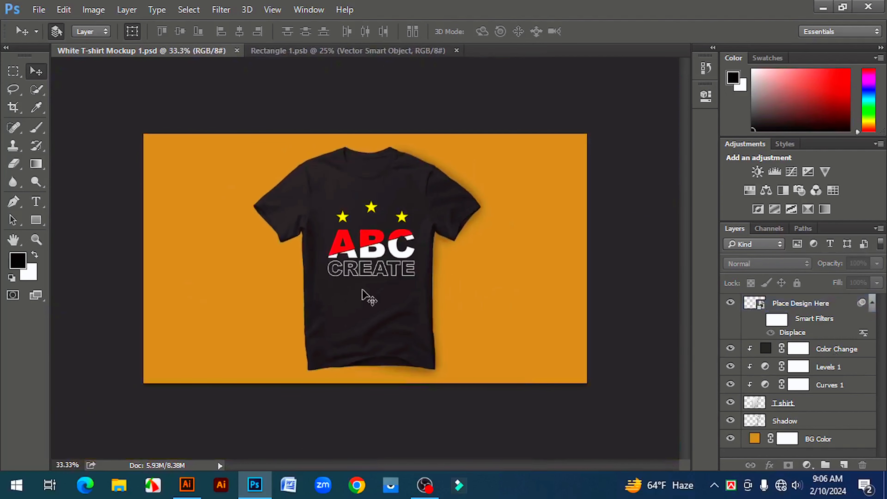
pyautogui.doubleClick(766, 348)
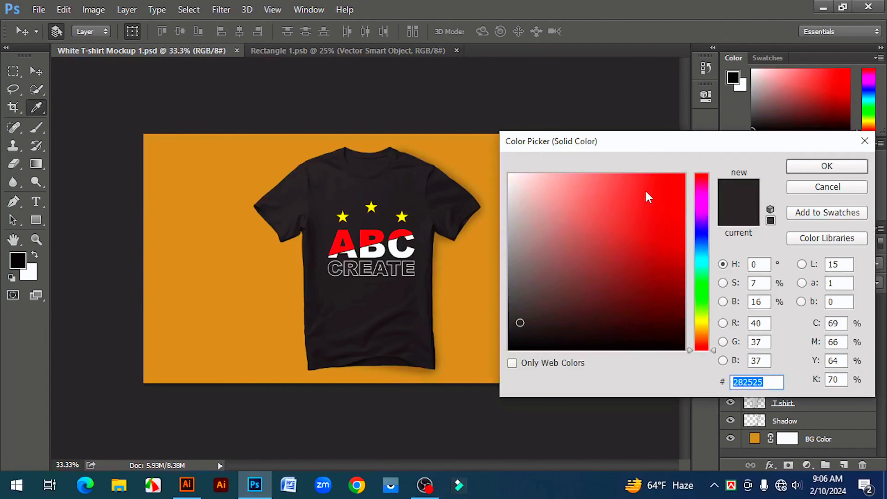
pyautogui.moveTo(649, 193)
pyautogui.mouseDown()
pyautogui.moveTo(669, 185)
pyautogui.moveTo(676, 221)
pyautogui.mouseUp()
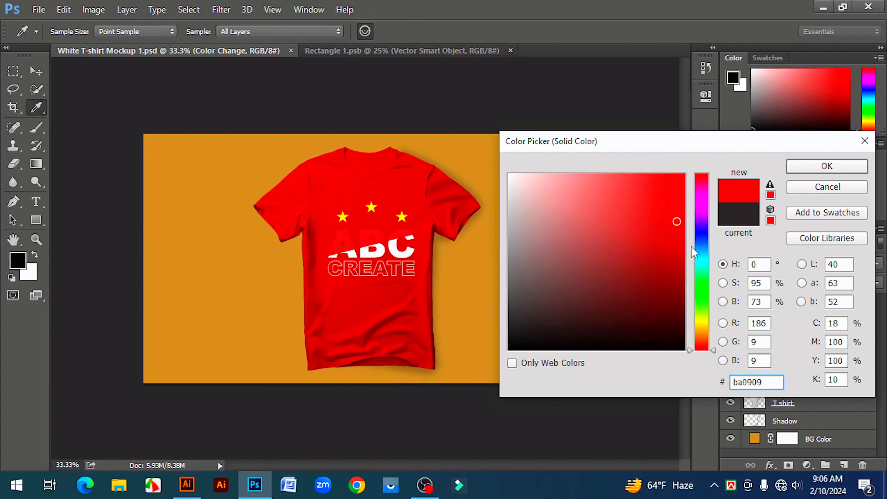
pyautogui.click(680, 237)
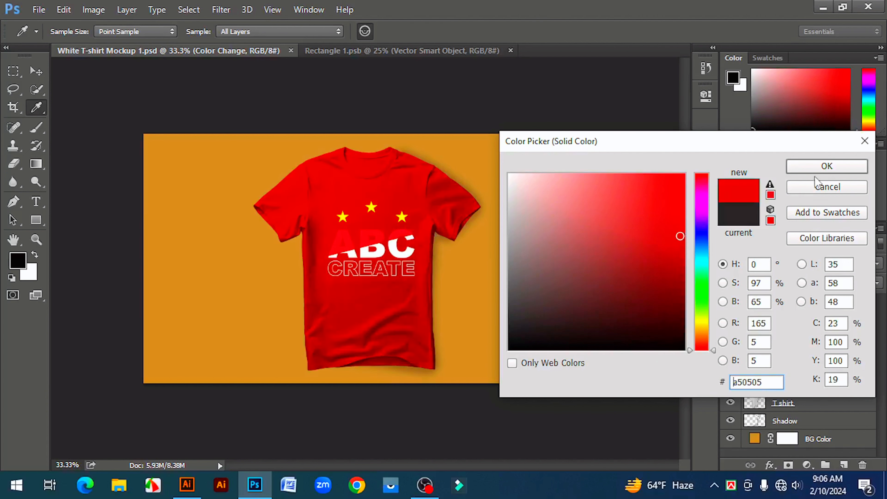
pyautogui.click(821, 167)
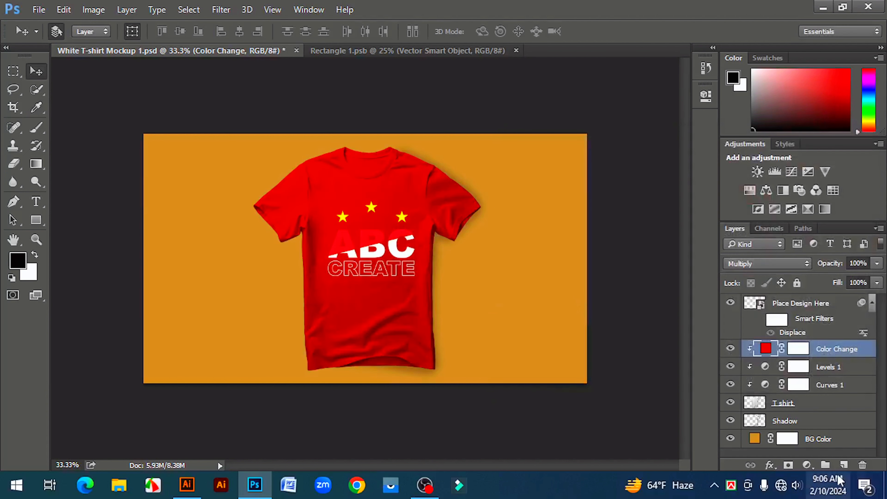
# Step: Set the BG Color layer's fill to the darker orange b88638
pyautogui.doubleClick(753, 440)
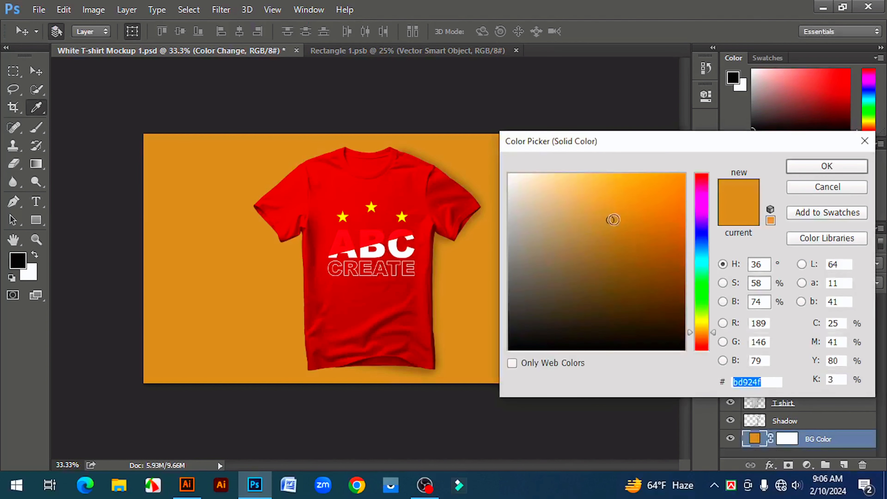
pyautogui.click(611, 219)
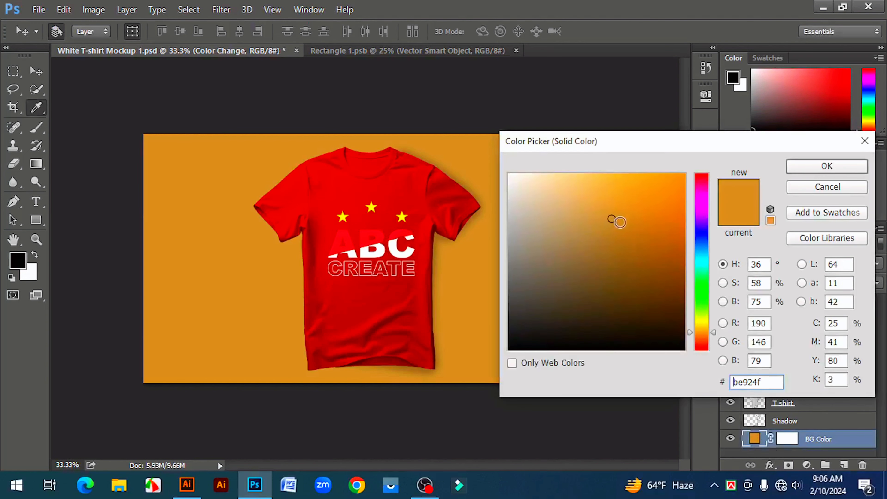
pyautogui.click(627, 221)
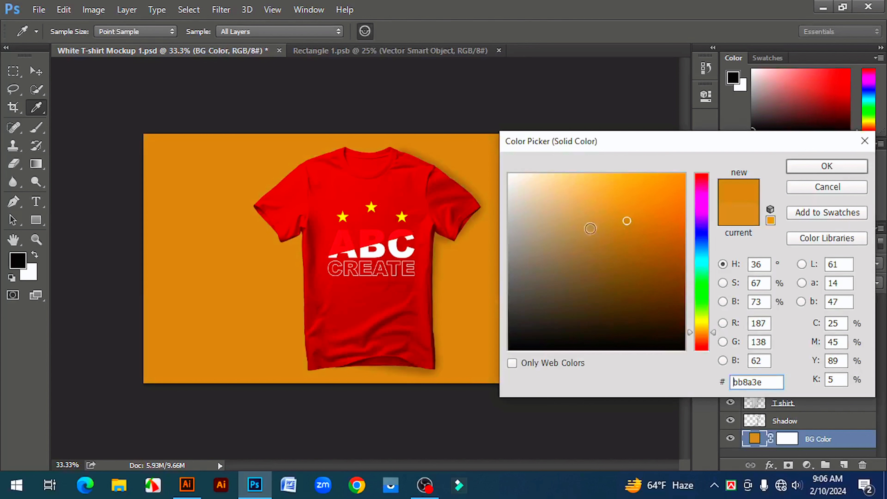
pyautogui.click(631, 223)
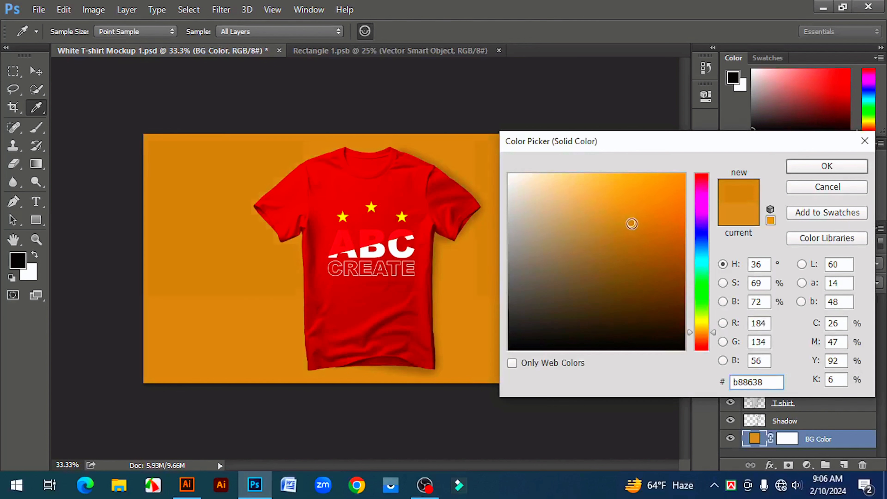
pyautogui.click(819, 167)
pyautogui.click(355, 240)
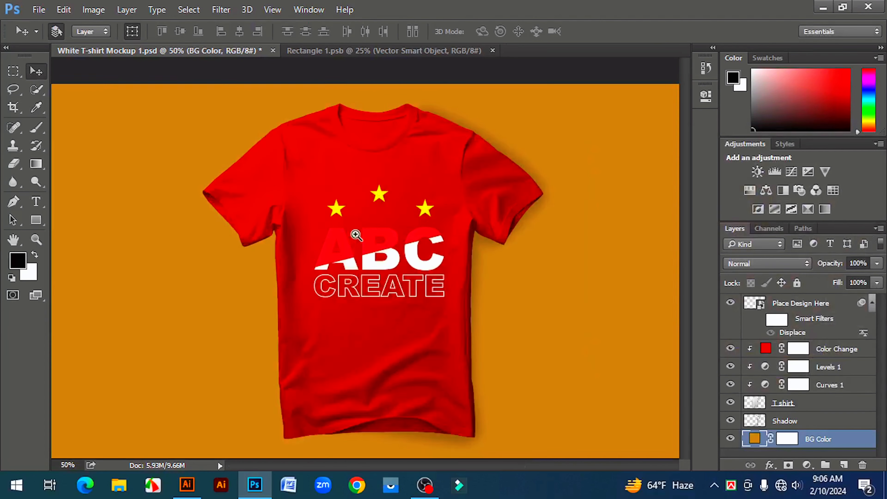
pyautogui.click(13, 71)
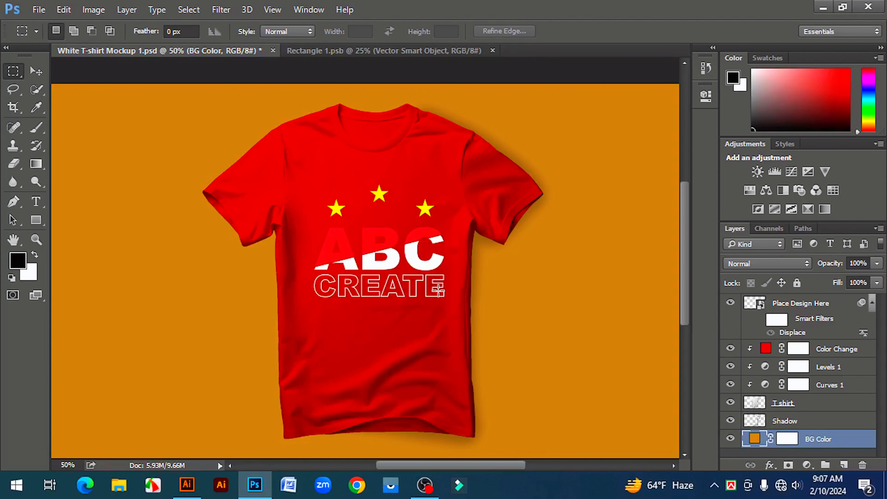
pyautogui.scroll(-1, 458, 333)
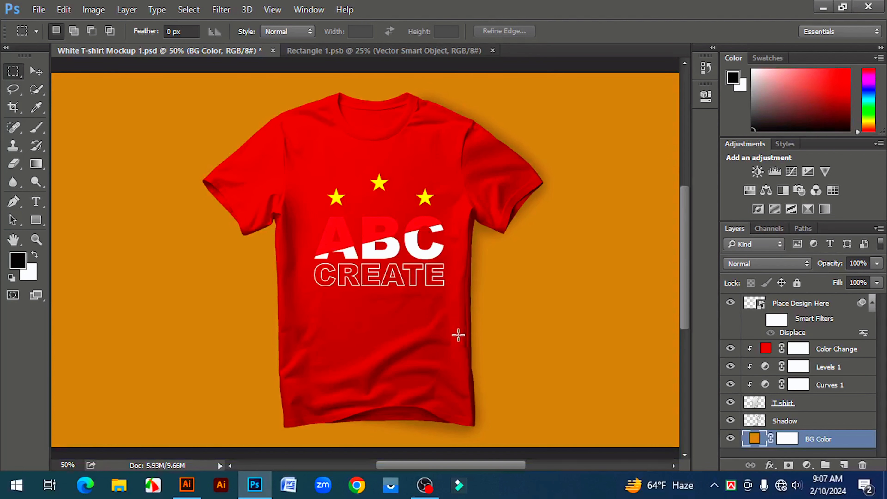
pyautogui.scroll(2, 458, 333)
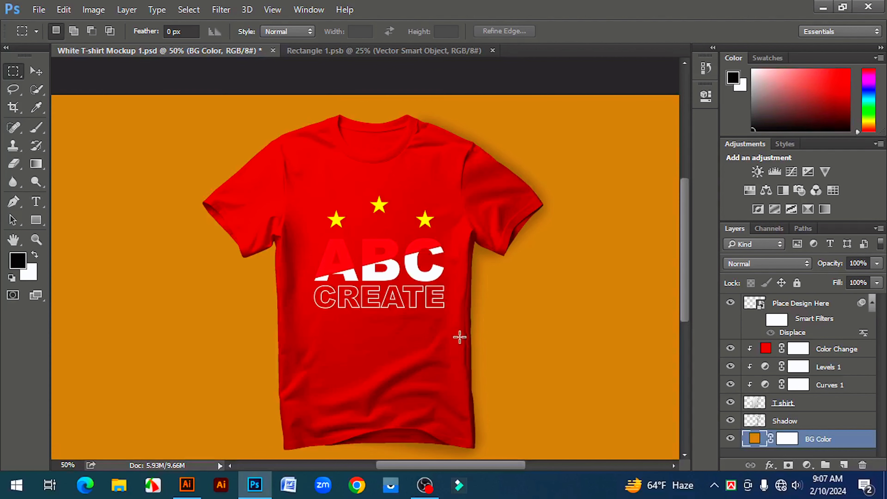
pyautogui.scroll(-2, 460, 337)
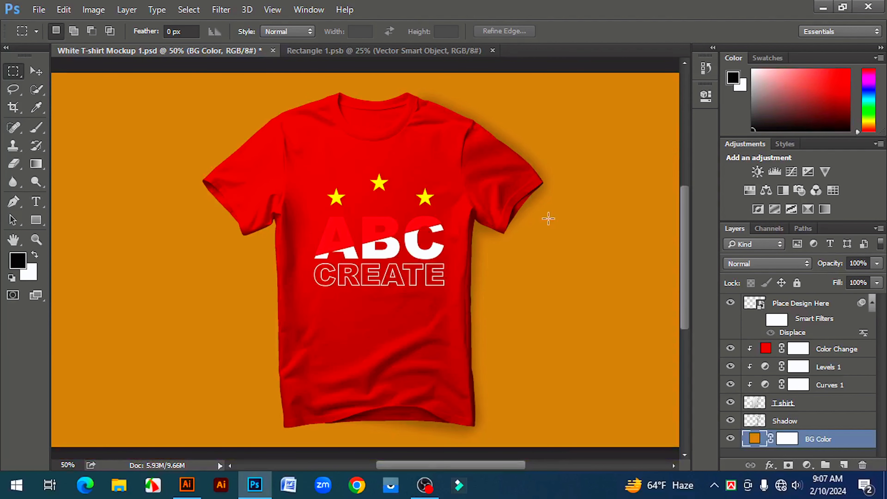